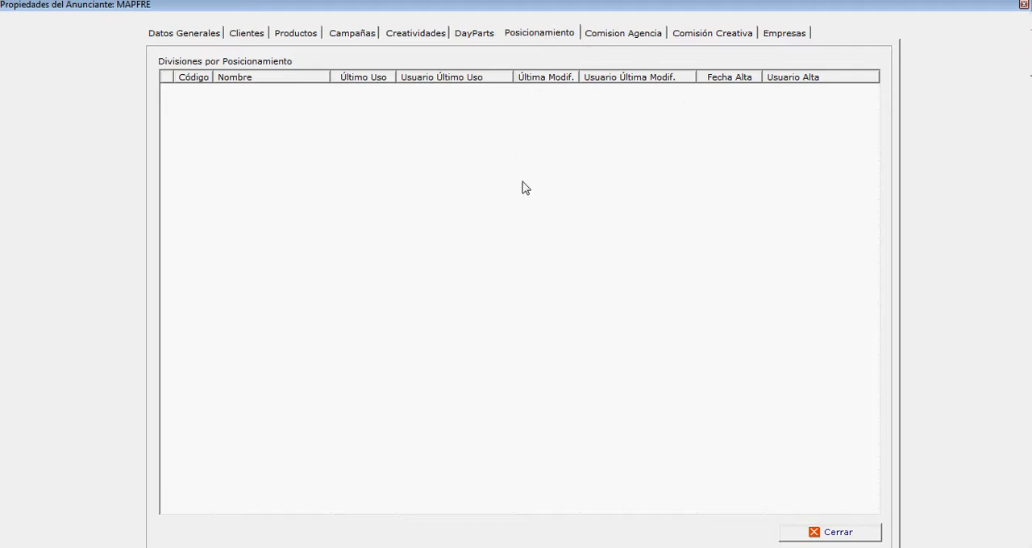
# Step: Add a positioning division for the advertiser and name it "Para informes Internacional"
pyautogui.rightClick(473, 169)
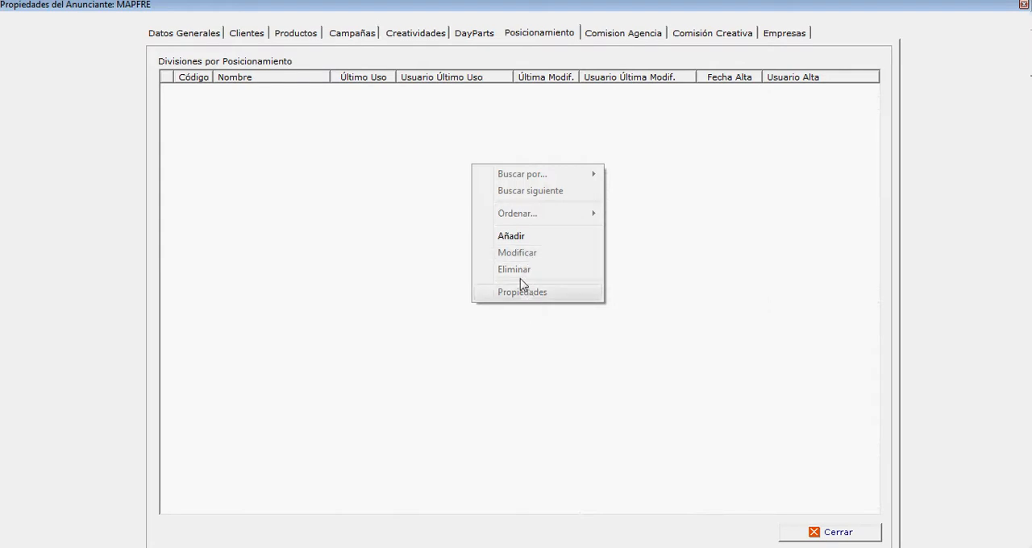
pyautogui.click(534, 236)
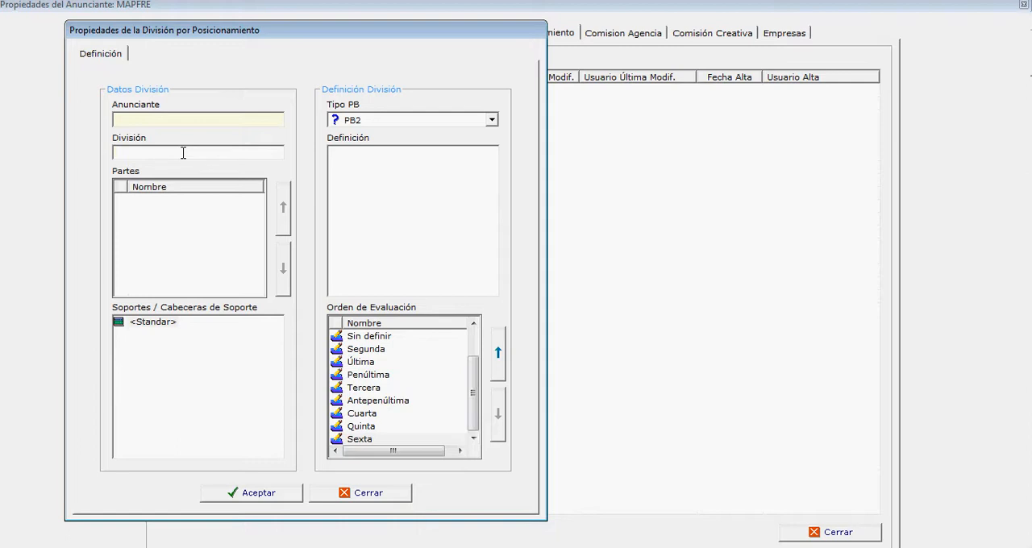
pyautogui.write('Para informes Internacional')
# Step: Add three parts named Primeras, Medias and Ultimas to the division
pyautogui.rightClick(177, 211)
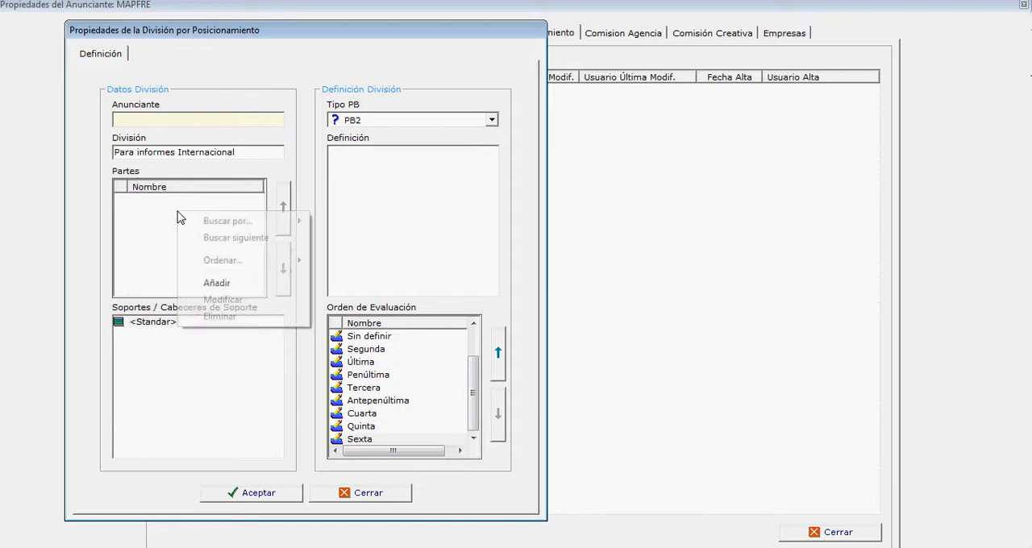
pyautogui.click(218, 283)
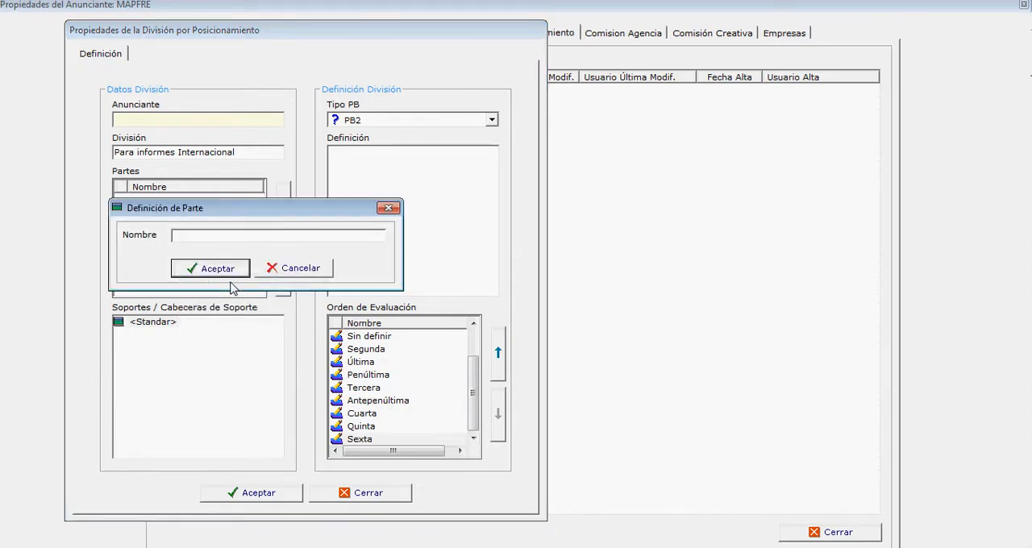
pyautogui.write('Primeras')
pyautogui.click(220, 273)
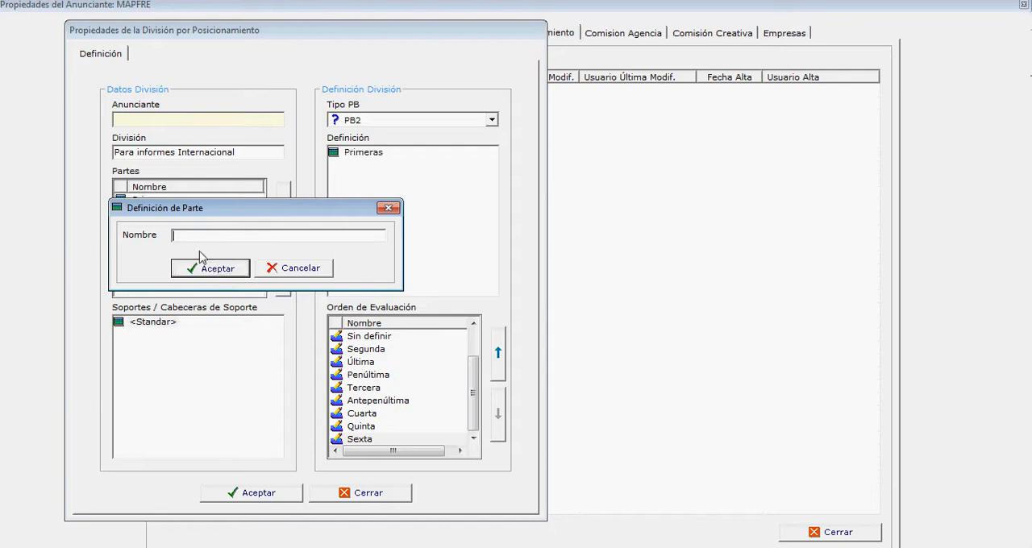
pyautogui.write('S')
pyautogui.press('BackSpace')
pyautogui.write('Medias')
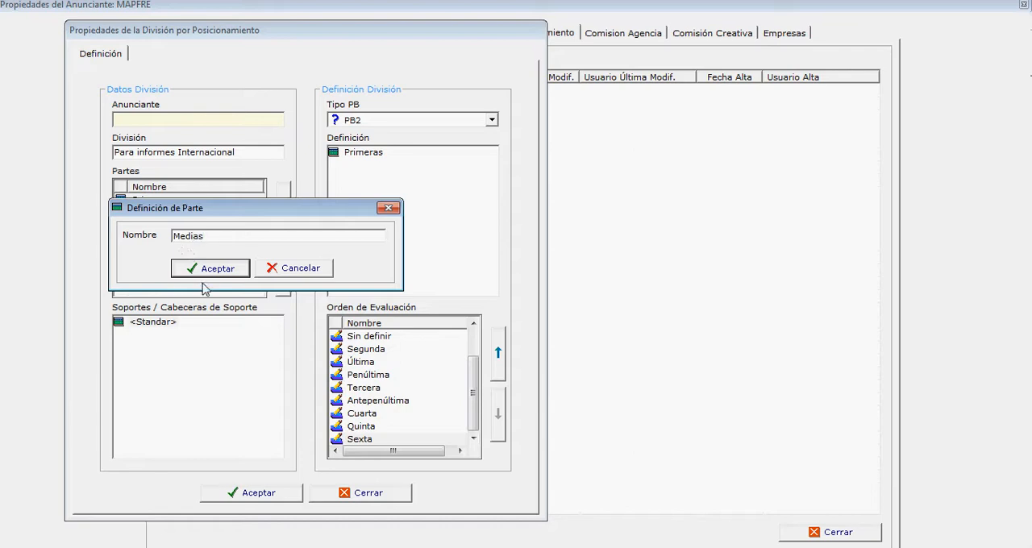
pyautogui.click(216, 273)
pyautogui.write('Ultimas')
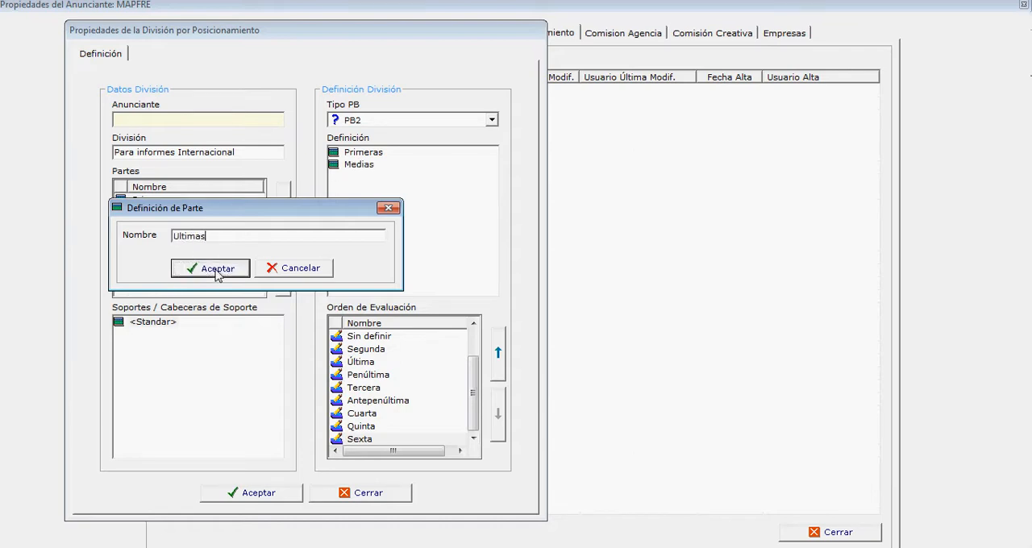
pyautogui.click(230, 272)
pyautogui.click(322, 271)
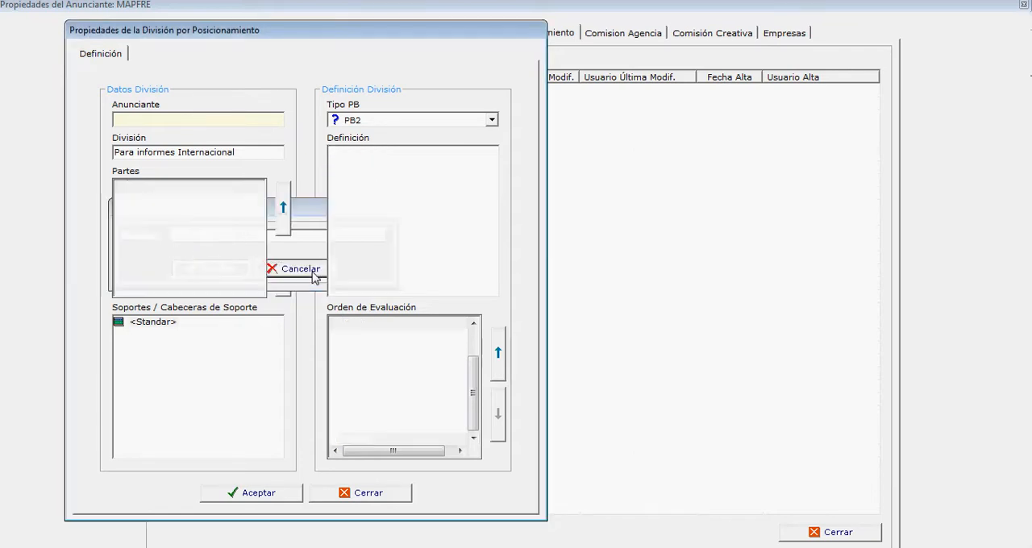
# Step: Move the Primeras part down one place in the parts order, and return it to first place
pyautogui.click(164, 216)
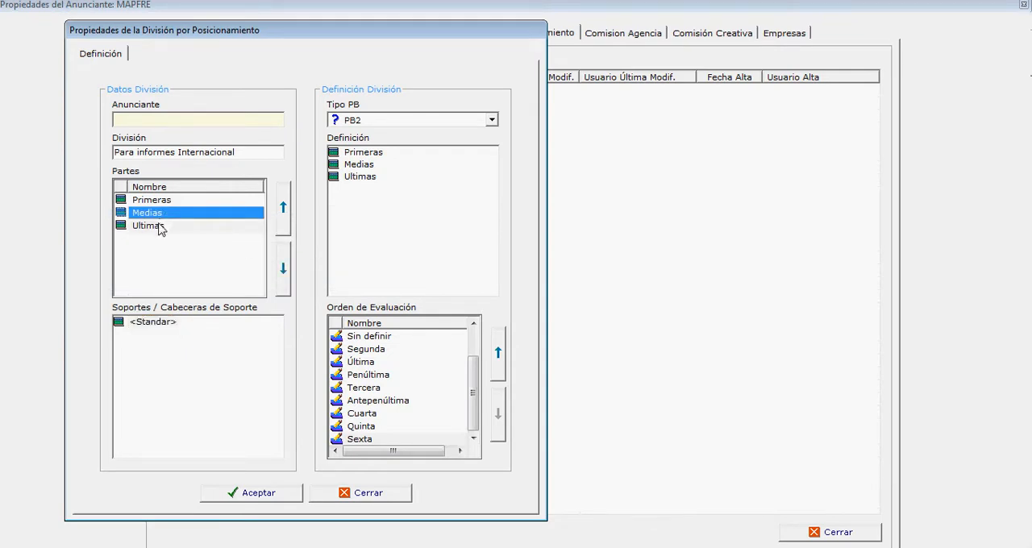
pyautogui.click(161, 225)
pyautogui.click(165, 202)
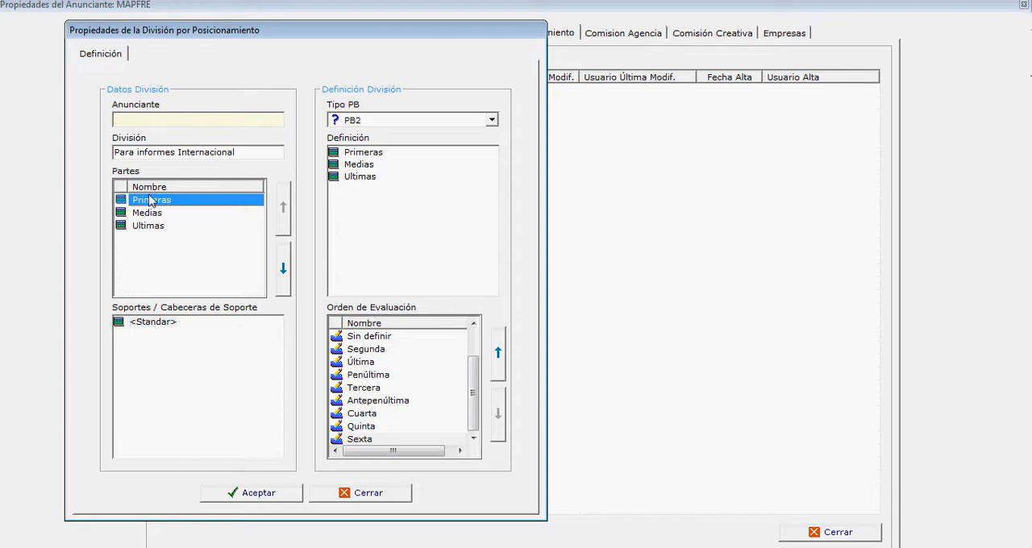
pyautogui.click(284, 270)
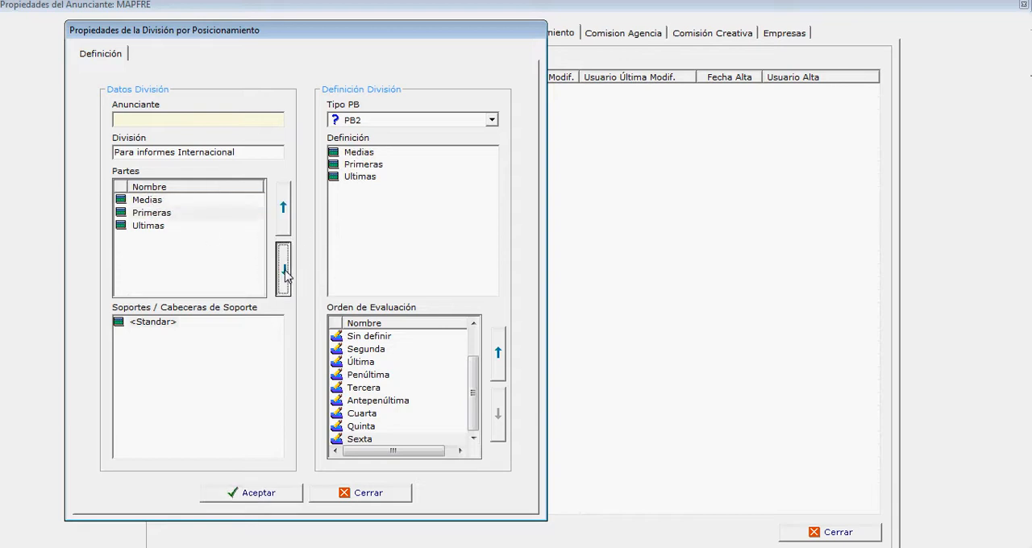
pyautogui.click(284, 269)
pyautogui.click(159, 227)
pyautogui.click(283, 211)
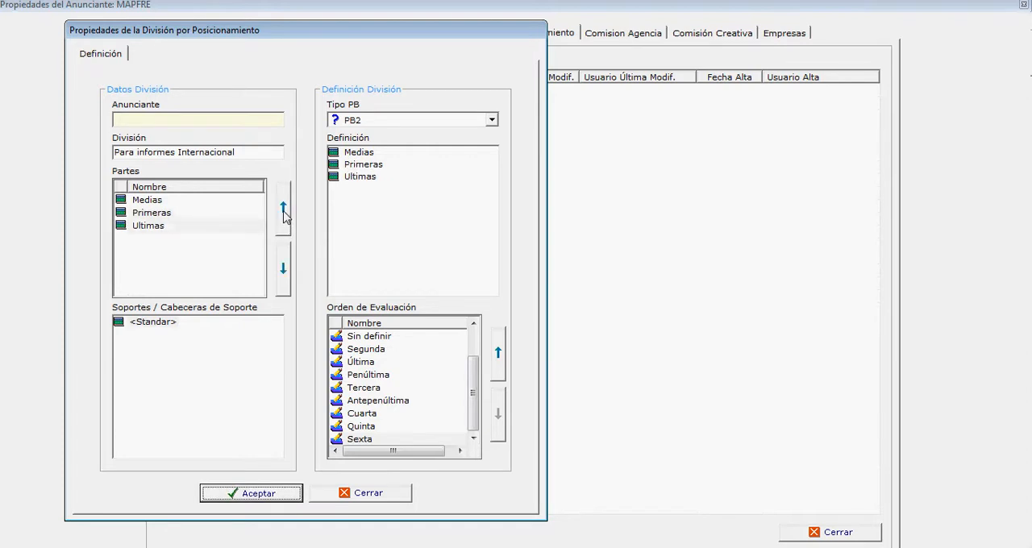
pyautogui.click(283, 213)
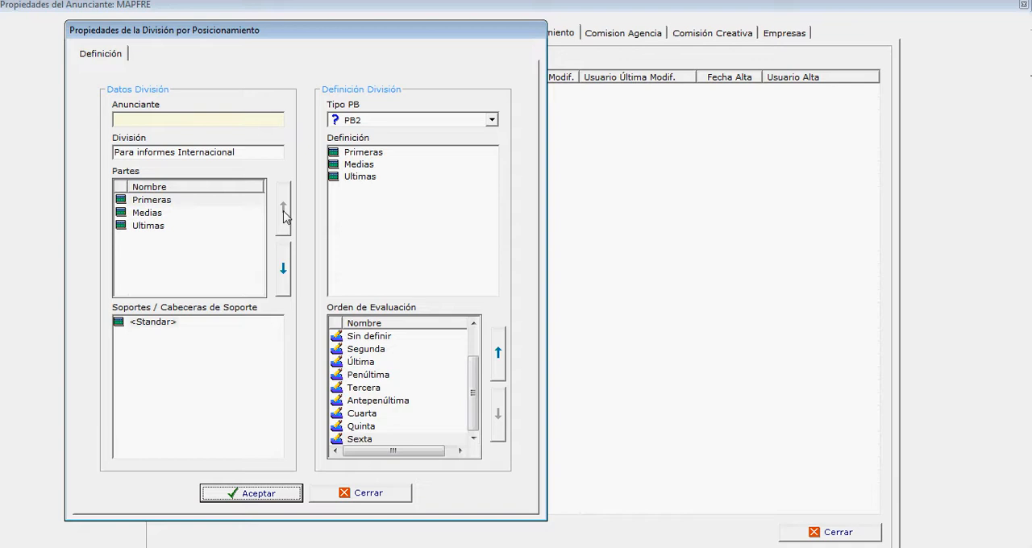
# Step: Assign the positions Primera, Segunda and Tercera to the Primeras part in the division definition
pyautogui.click(135, 324)
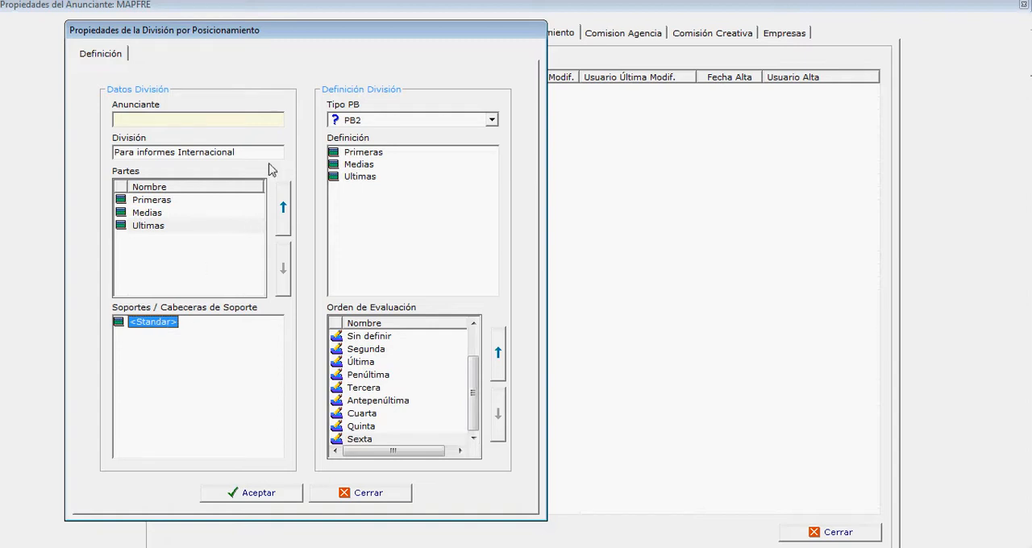
pyautogui.click(150, 200)
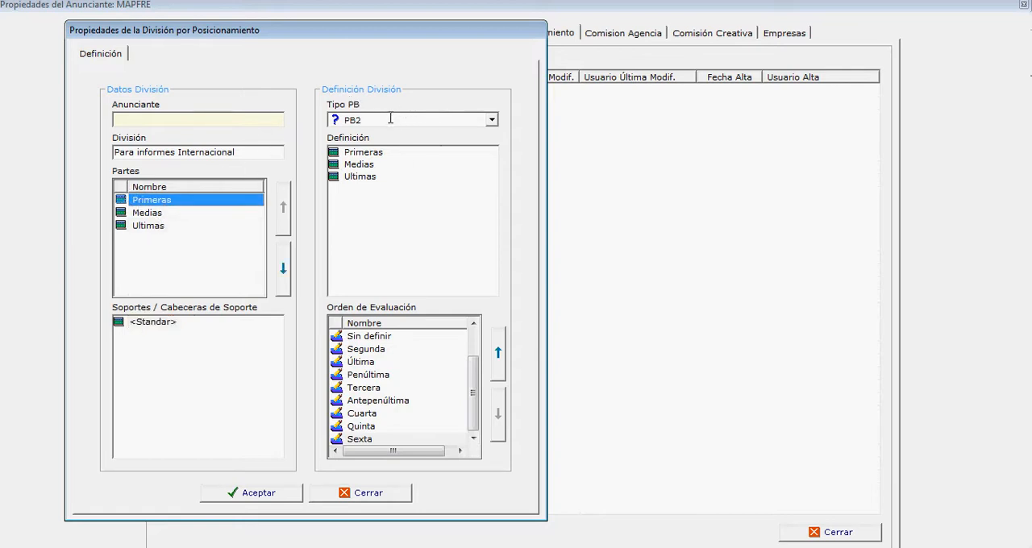
pyautogui.click(363, 154)
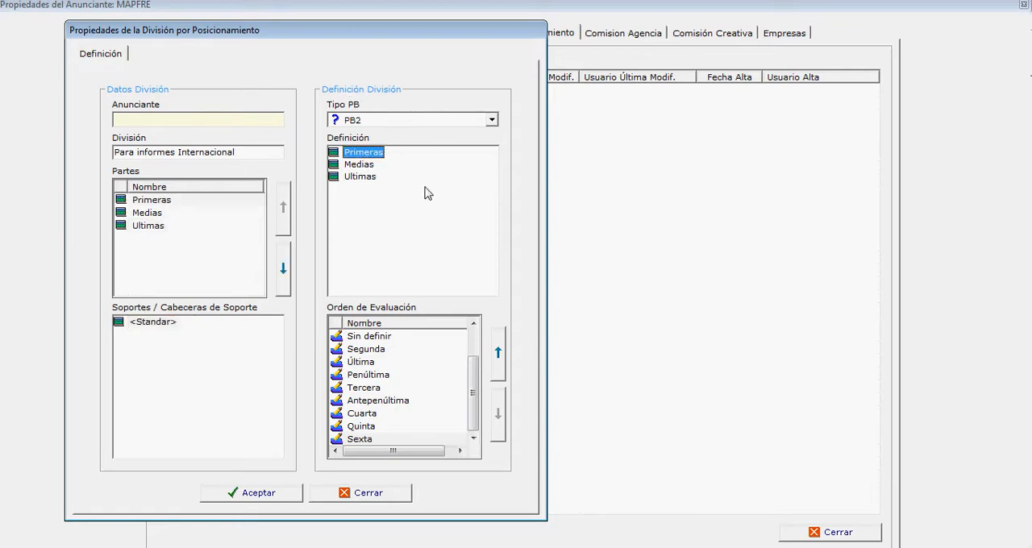
pyautogui.rightClick(370, 157)
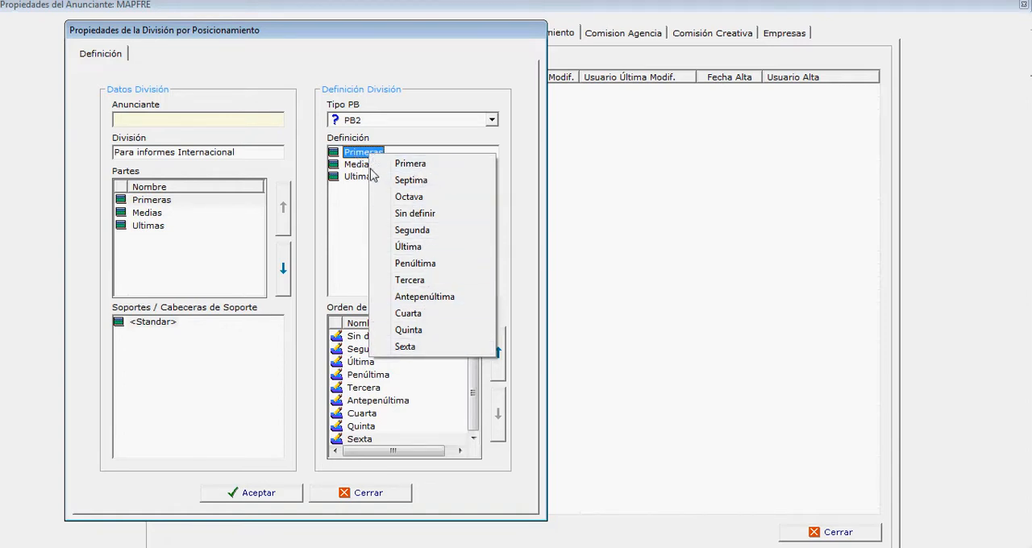
pyautogui.click(411, 164)
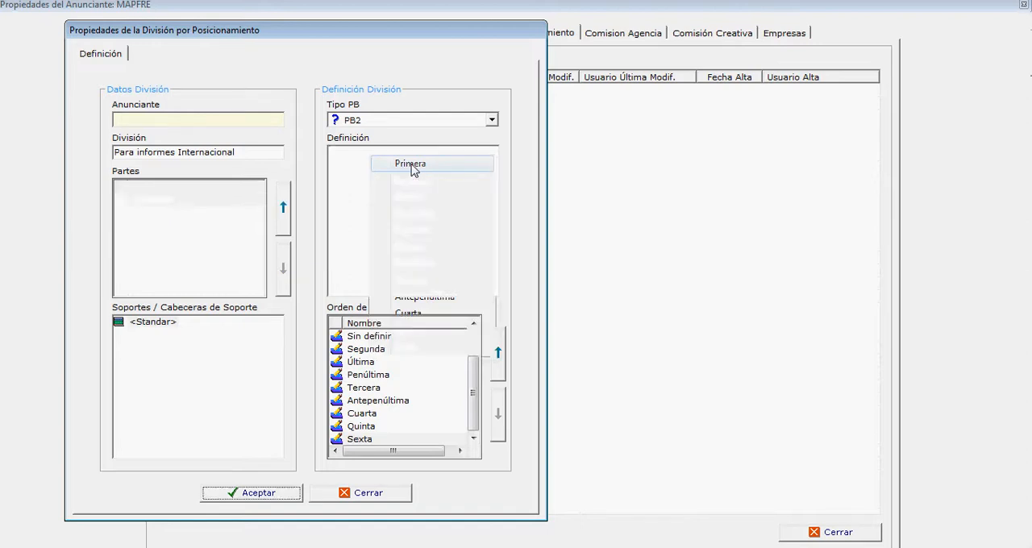
pyautogui.rightClick(369, 153)
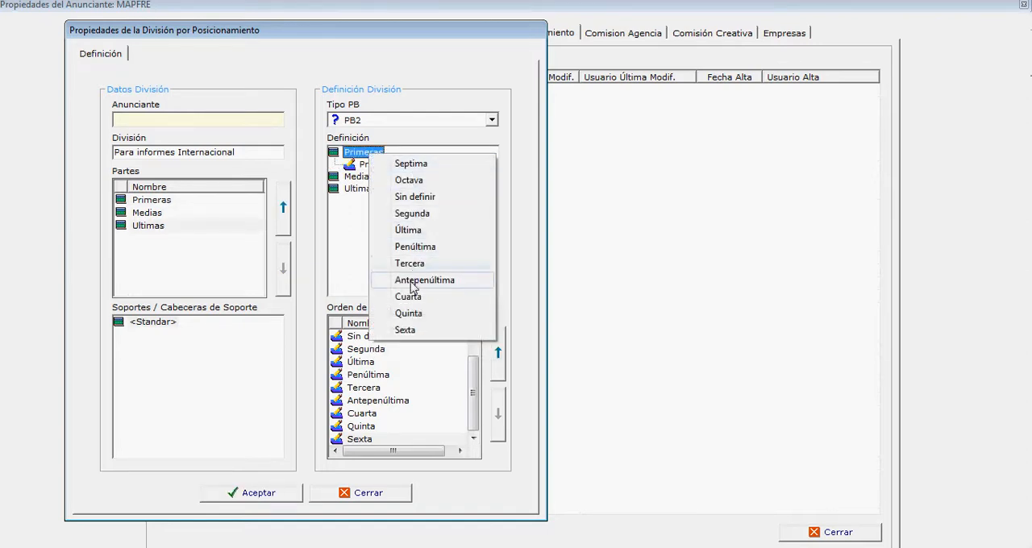
pyautogui.click(407, 214)
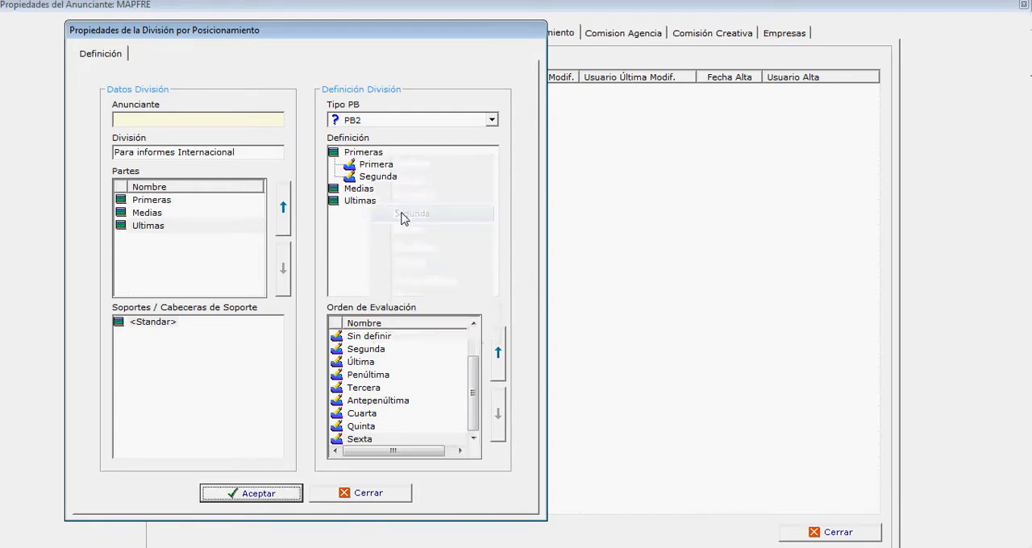
pyautogui.rightClick(373, 154)
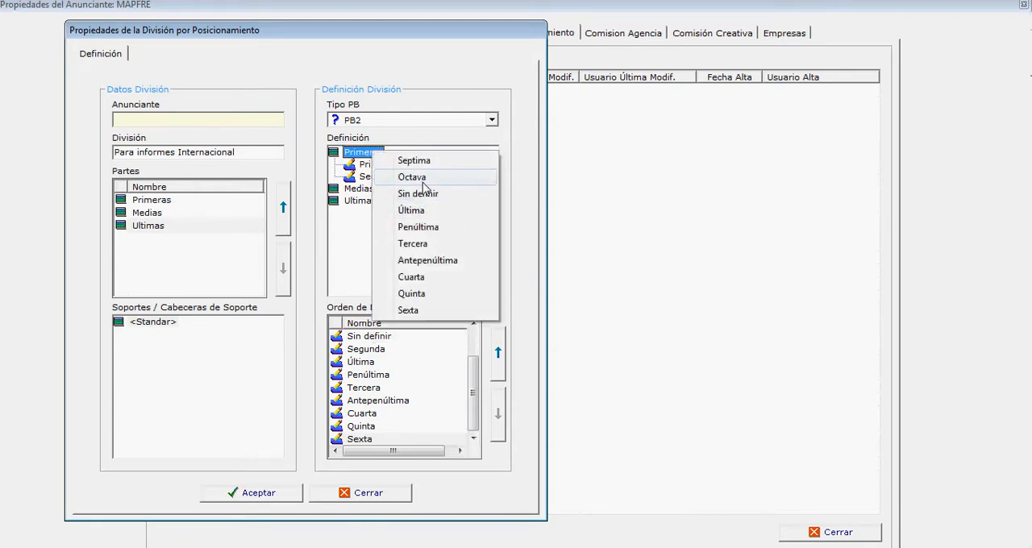
pyautogui.click(417, 244)
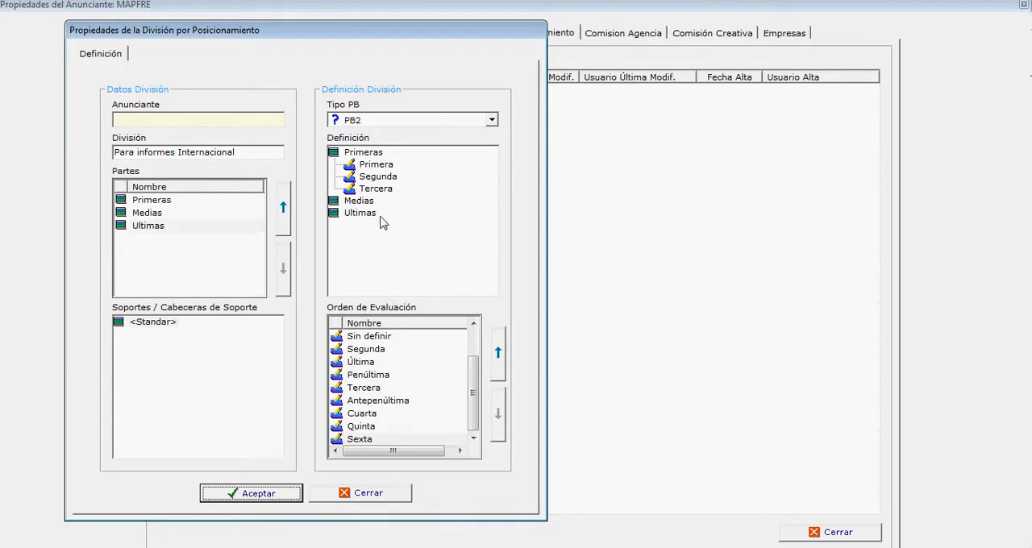
# Step: Assign the positions Cuarta, Quinta and Sexta to the Medias part in the division definition
pyautogui.rightClick(354, 203)
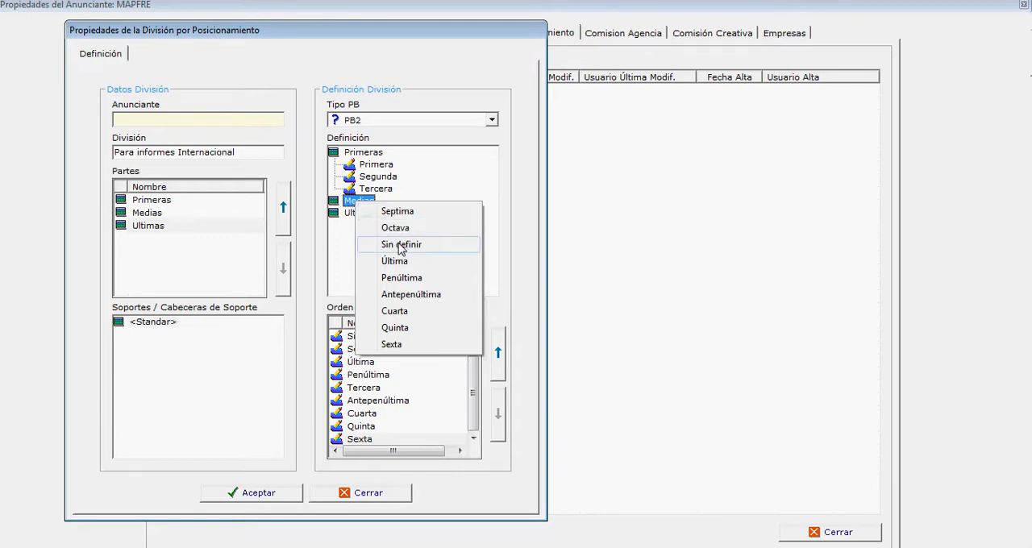
pyautogui.click(395, 311)
pyautogui.rightClick(359, 205)
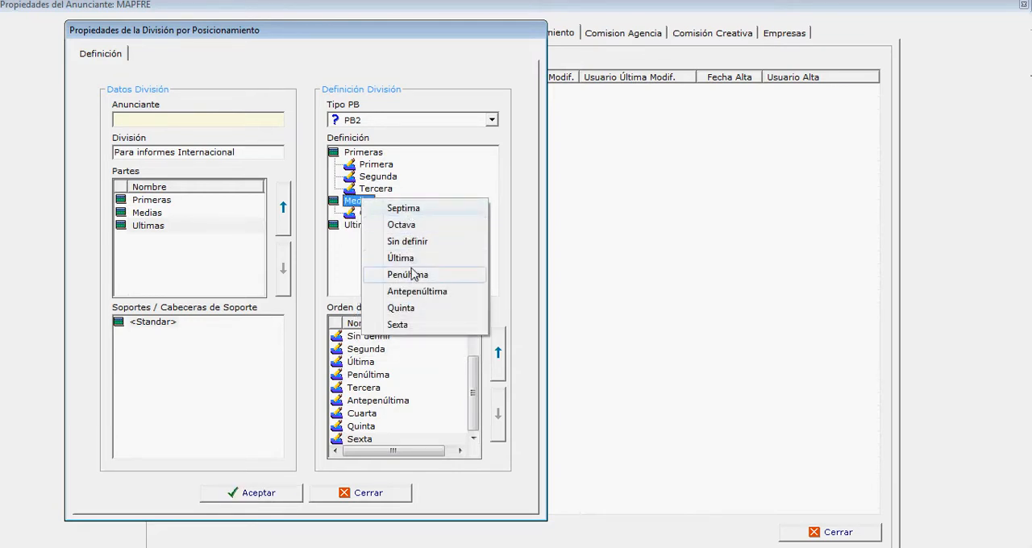
pyautogui.click(407, 309)
pyautogui.rightClick(369, 201)
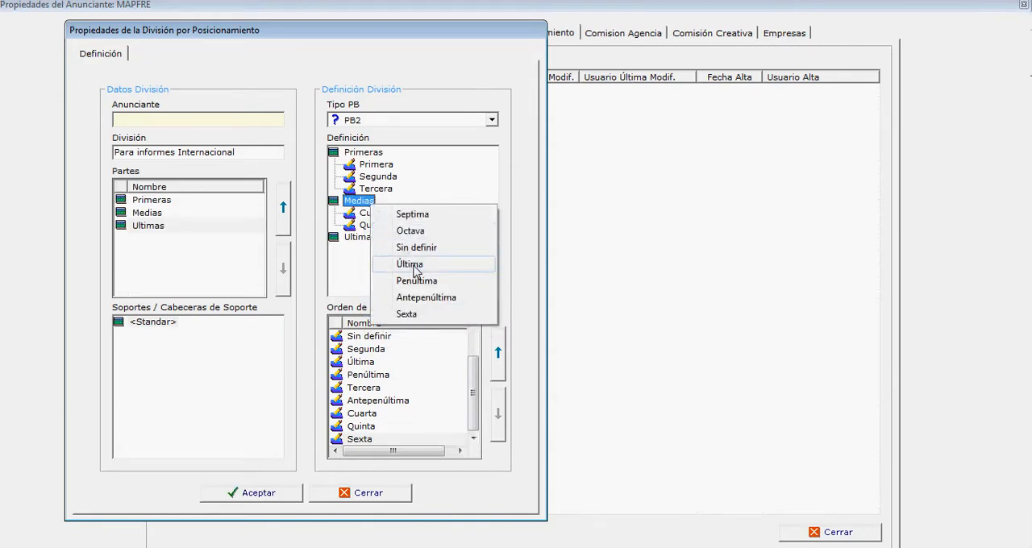
pyautogui.click(407, 314)
# Step: Assign the positions Antepenúltima, Penúltima and Última to the Ultimas part in the division definition
pyautogui.rightClick(359, 252)
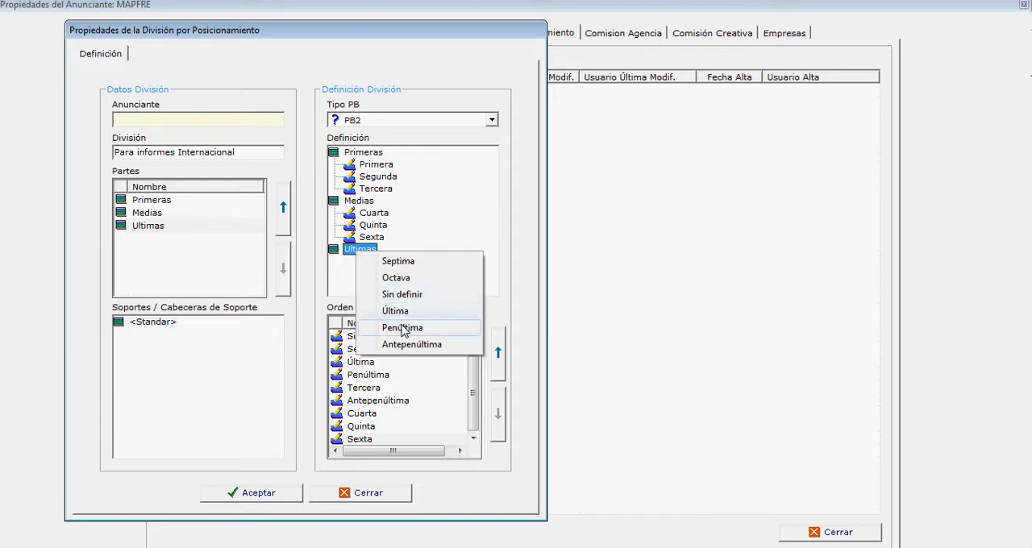
pyautogui.click(405, 345)
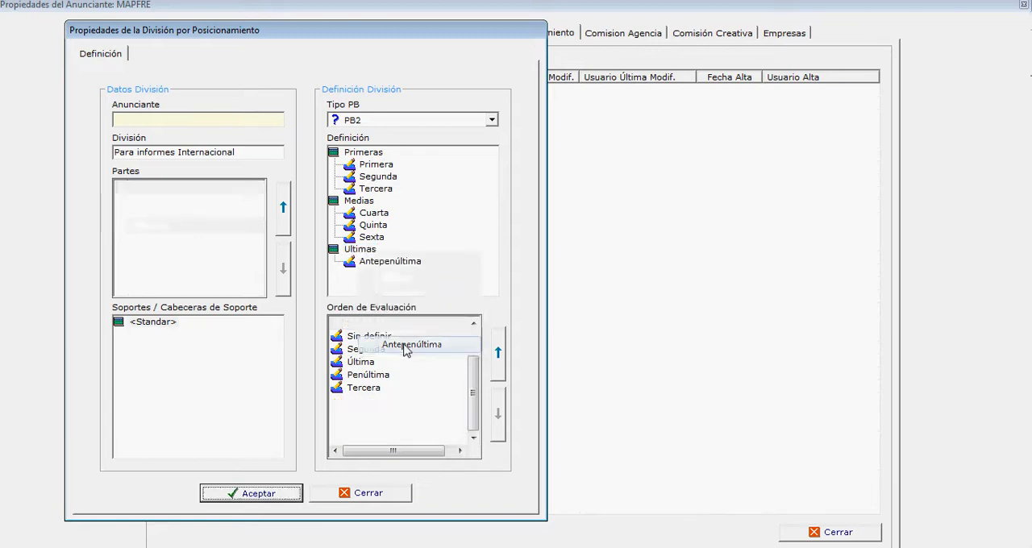
pyautogui.rightClick(375, 250)
pyautogui.click(420, 326)
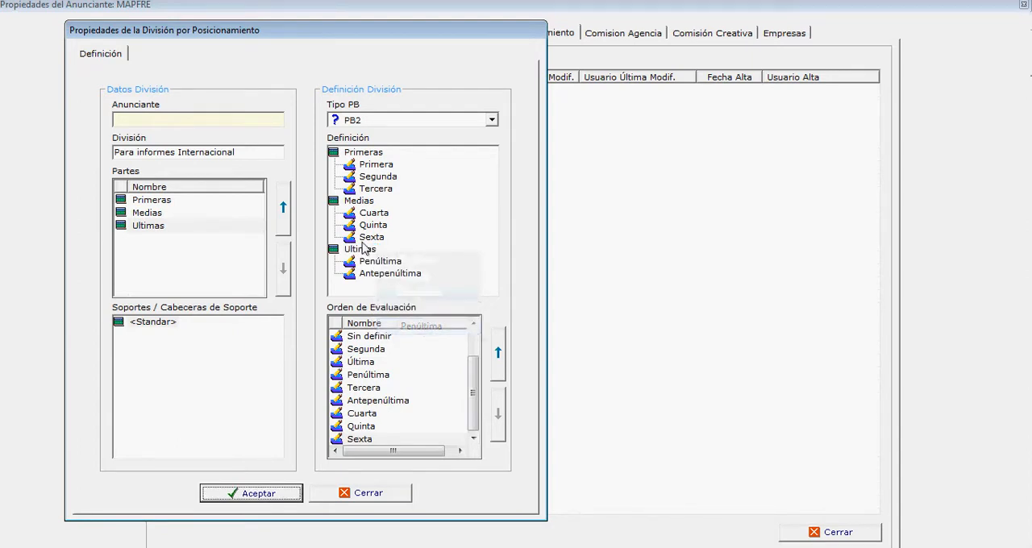
pyautogui.rightClick(363, 249)
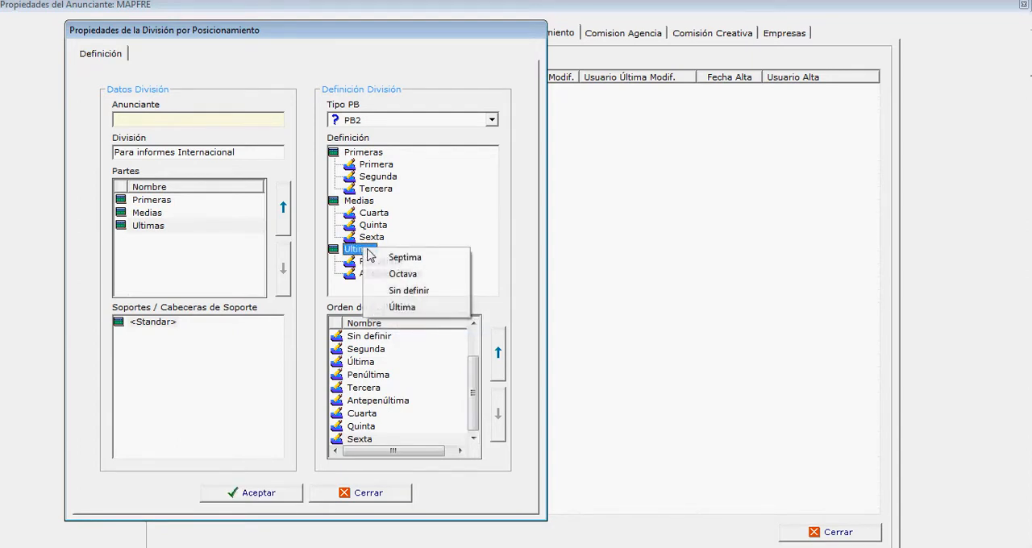
pyautogui.click(416, 317)
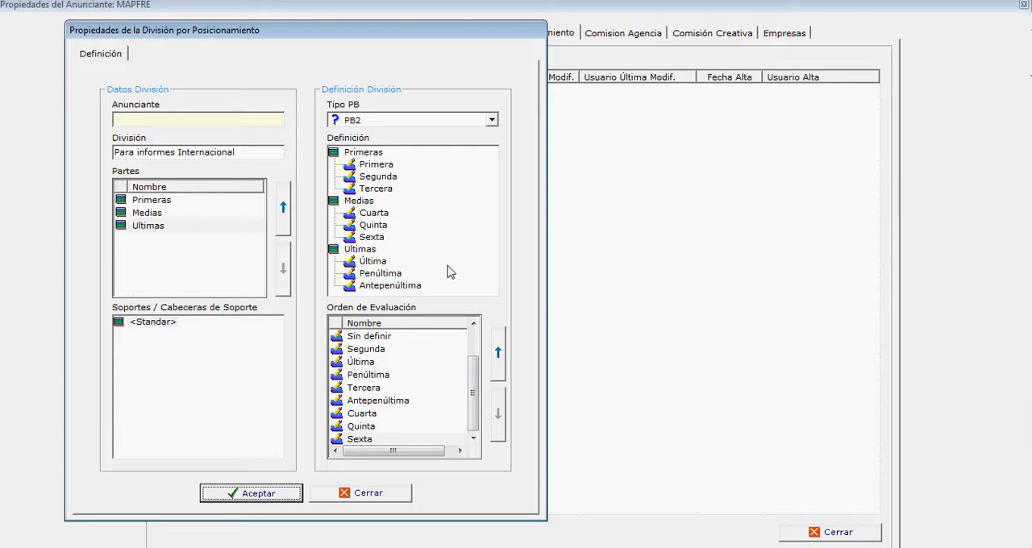
# Step: Review the Primeras, Medias and Ultimas parts and check which positions remain available for Medias
pyautogui.click(160, 201)
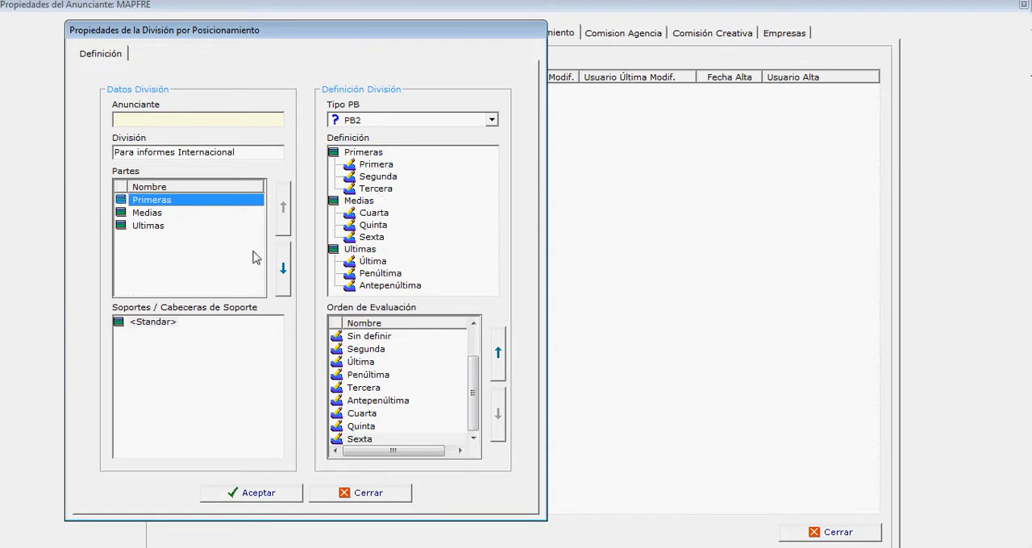
pyautogui.click(147, 213)
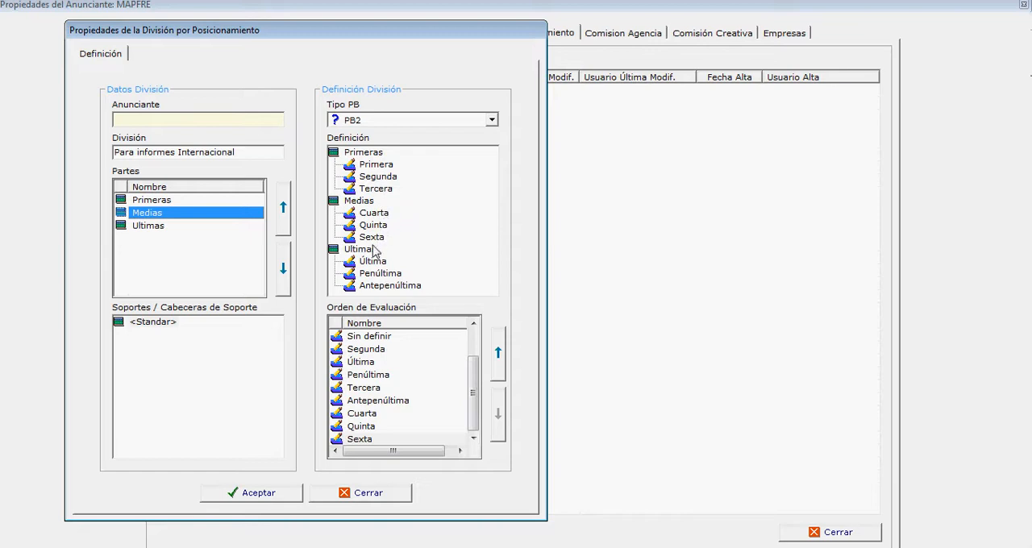
pyautogui.click(165, 227)
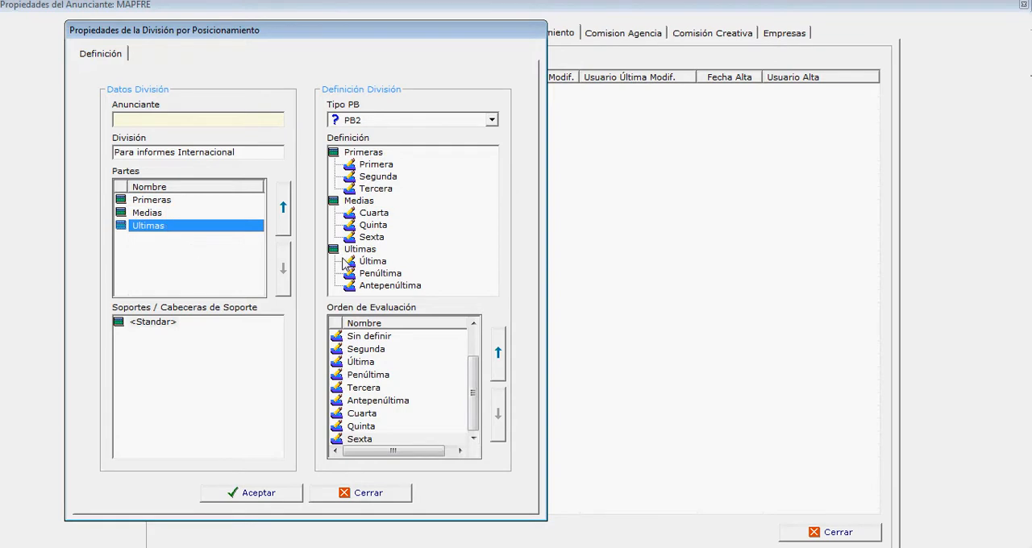
pyautogui.click(434, 212)
pyautogui.rightClick(433, 212)
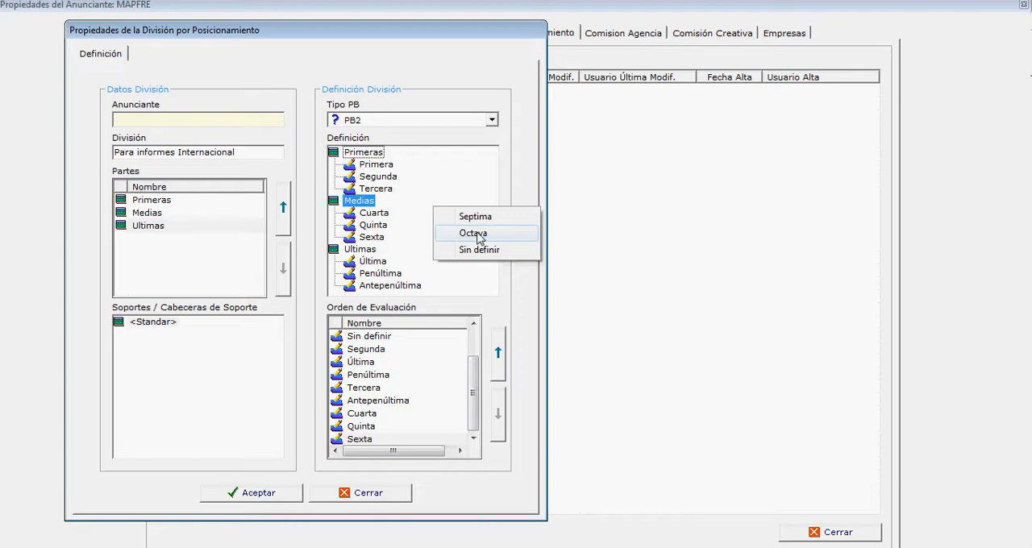
# Step: Add a fourth part named Resto to the division's parts
pyautogui.click(155, 229)
pyautogui.rightClick(173, 241)
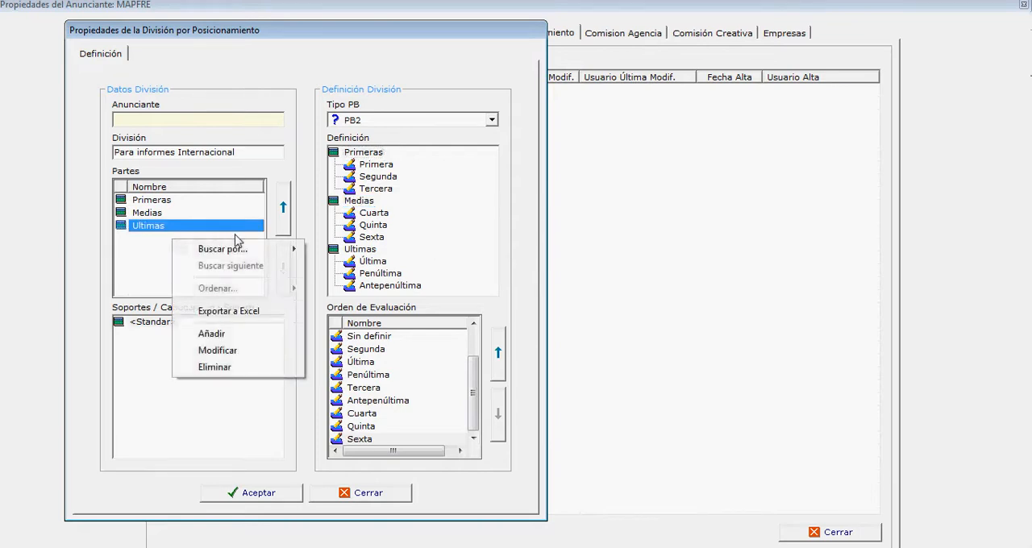
pyautogui.click(211, 334)
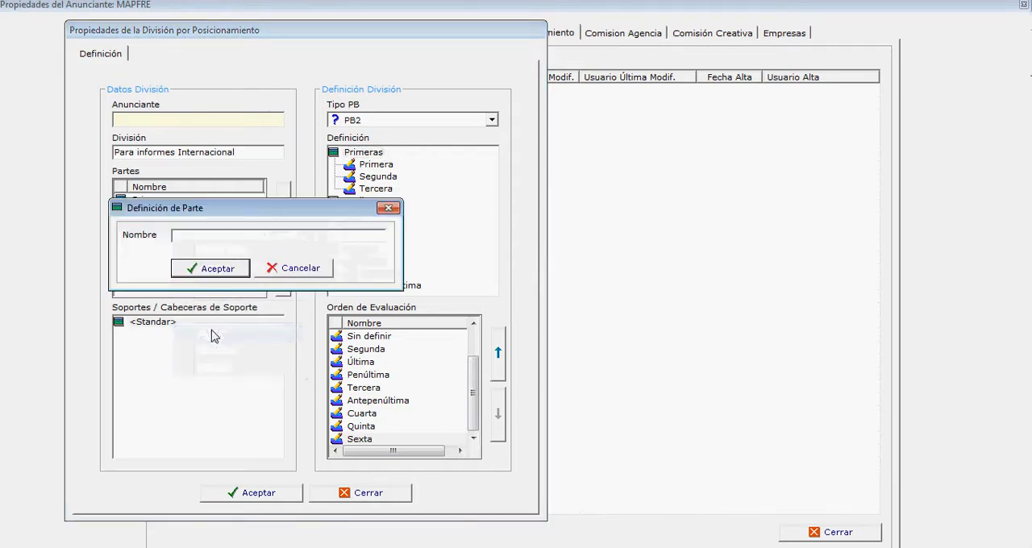
pyautogui.write('Resto')
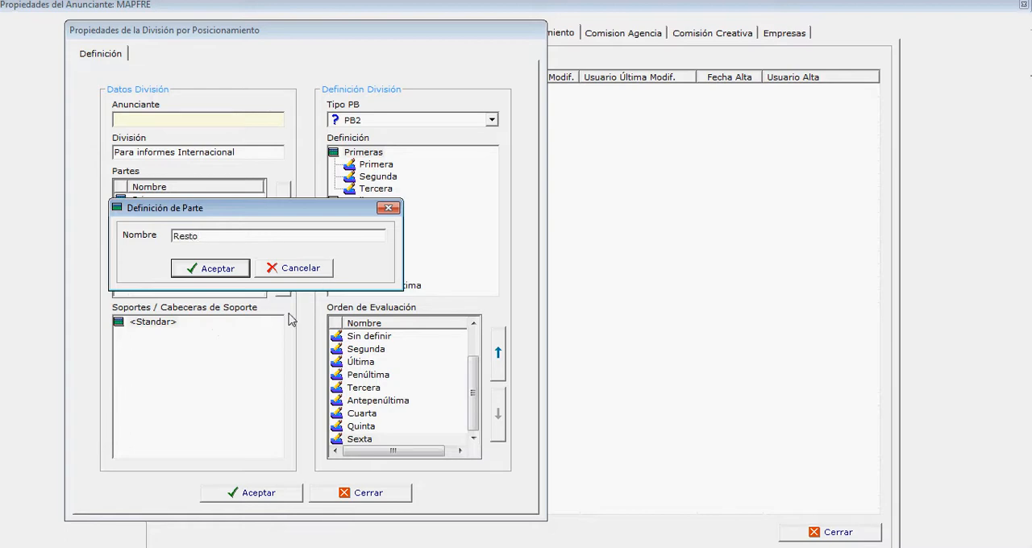
pyautogui.click(192, 270)
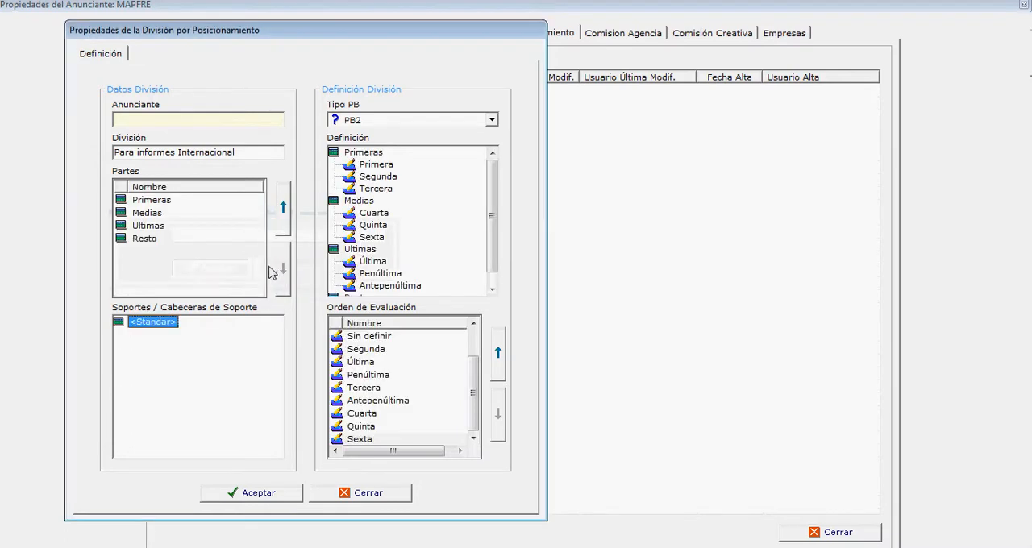
# Step: Assign the positions Septima and Octava to the Resto part in the division definition
pyautogui.click(161, 239)
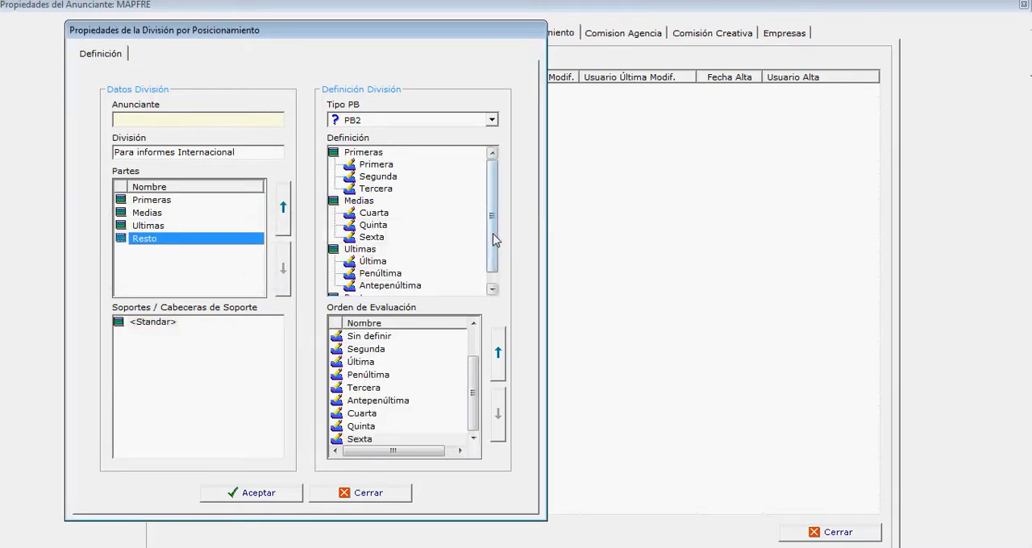
pyautogui.scroll(-1, 494, 231)
pyautogui.click(359, 287)
pyautogui.rightClick(362, 290)
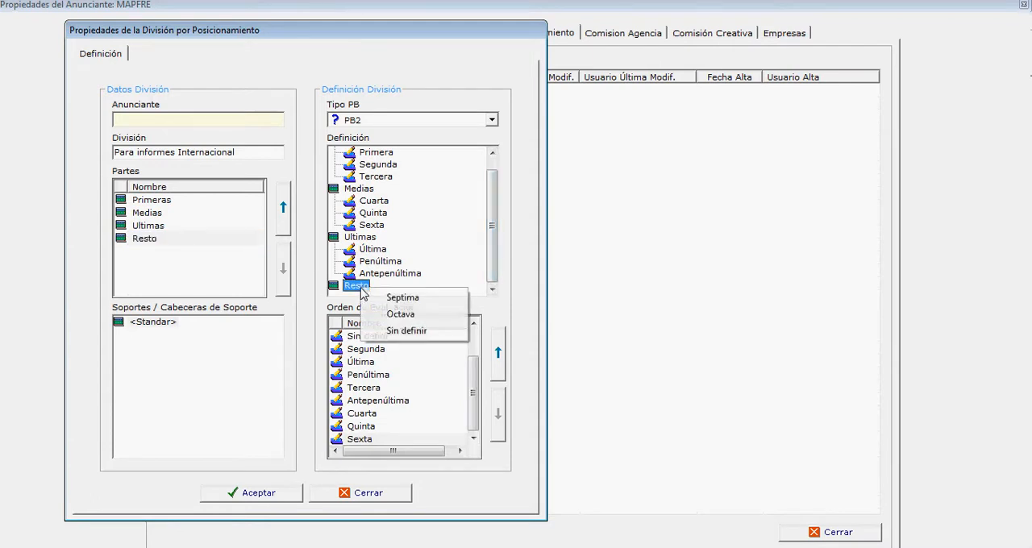
pyautogui.click(416, 298)
pyautogui.scroll(-2, 475, 239)
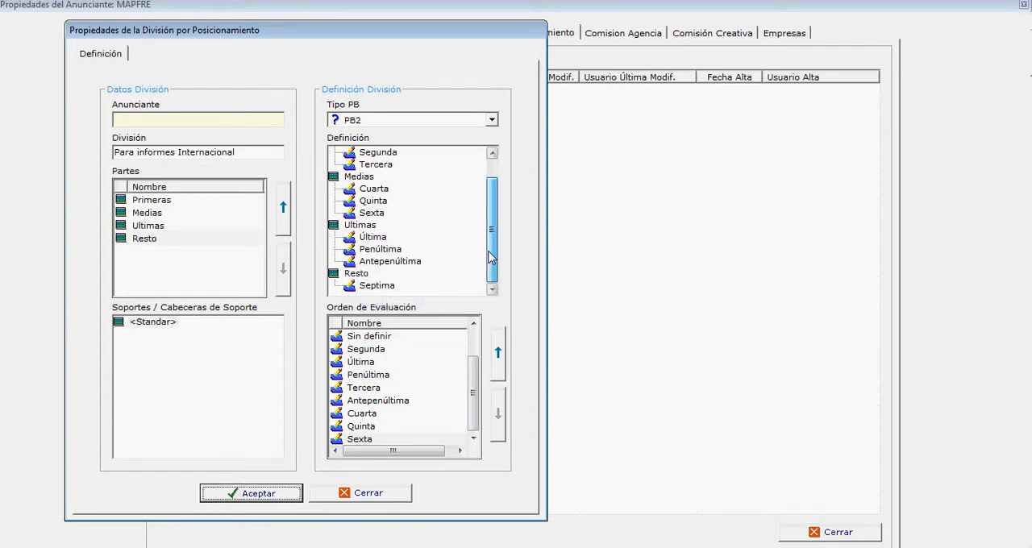
pyautogui.rightClick(366, 275)
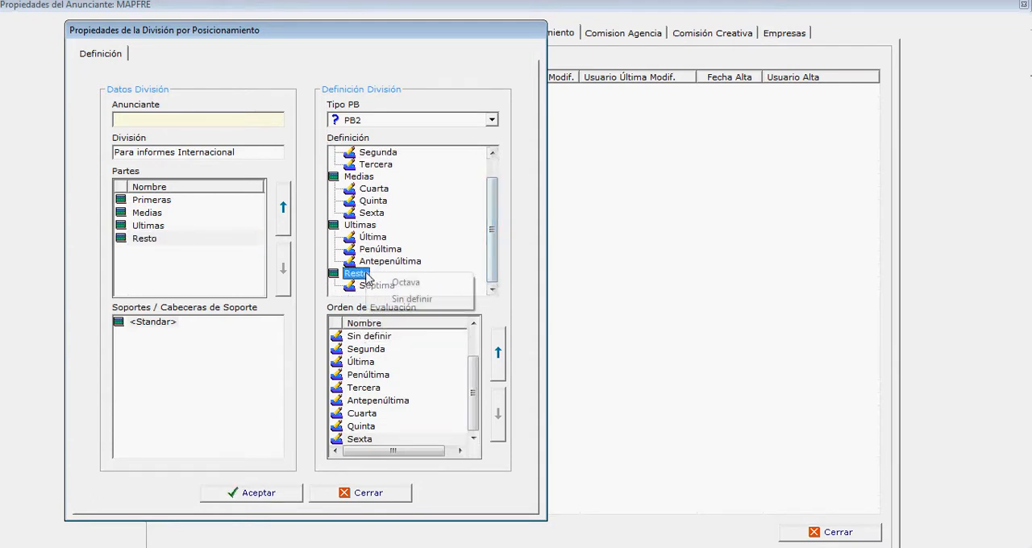
pyautogui.click(408, 282)
# Step: Review the available PB types for the division definition, keeping PB2 selected
pyautogui.moveTo(492, 249); pyautogui.dragTo(490, 201)
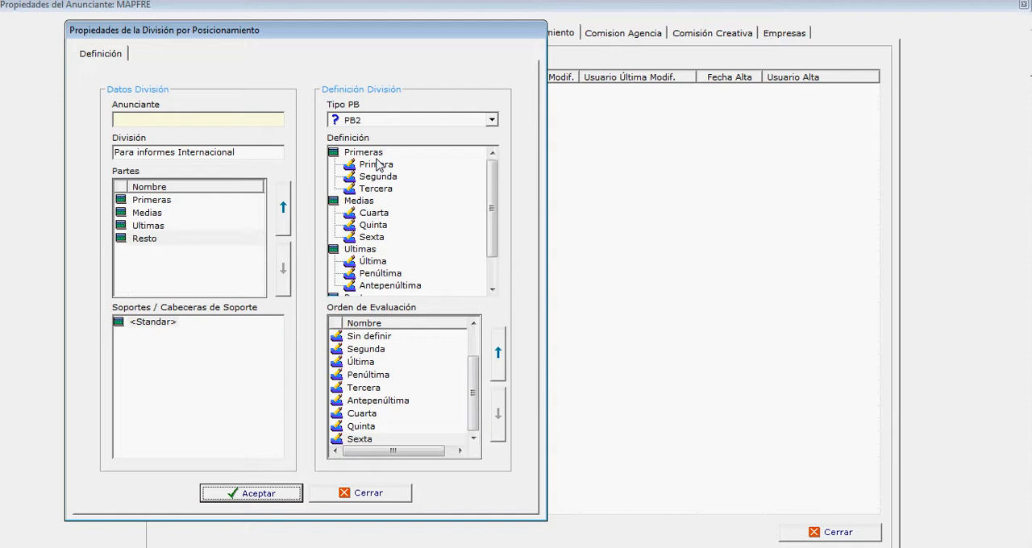
pyautogui.click(492, 121)
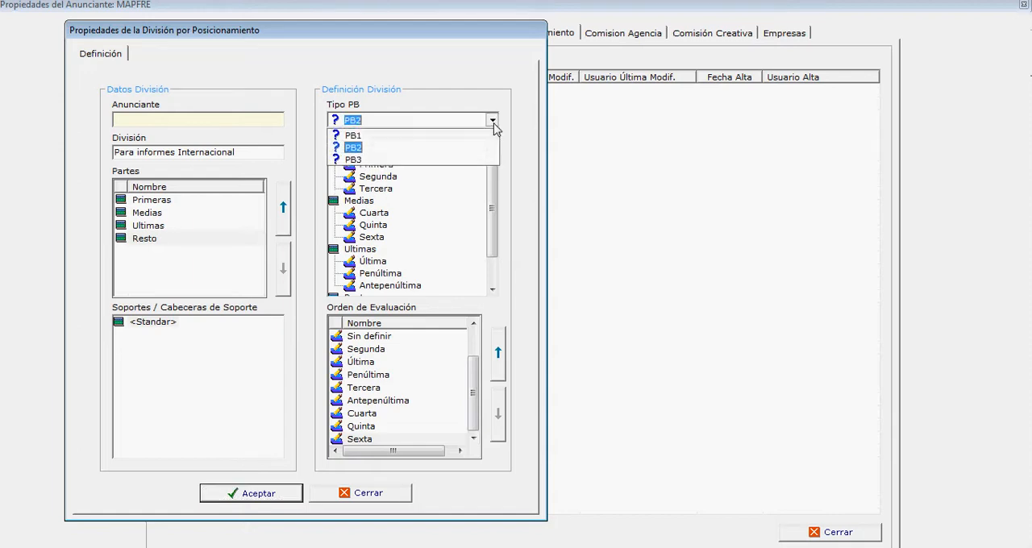
pyautogui.click(369, 149)
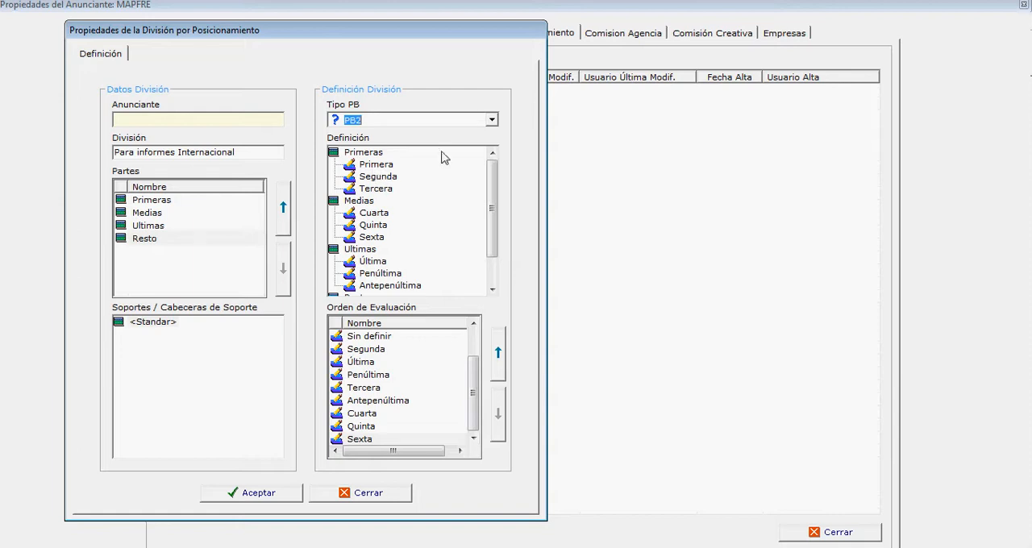
pyautogui.click(491, 120)
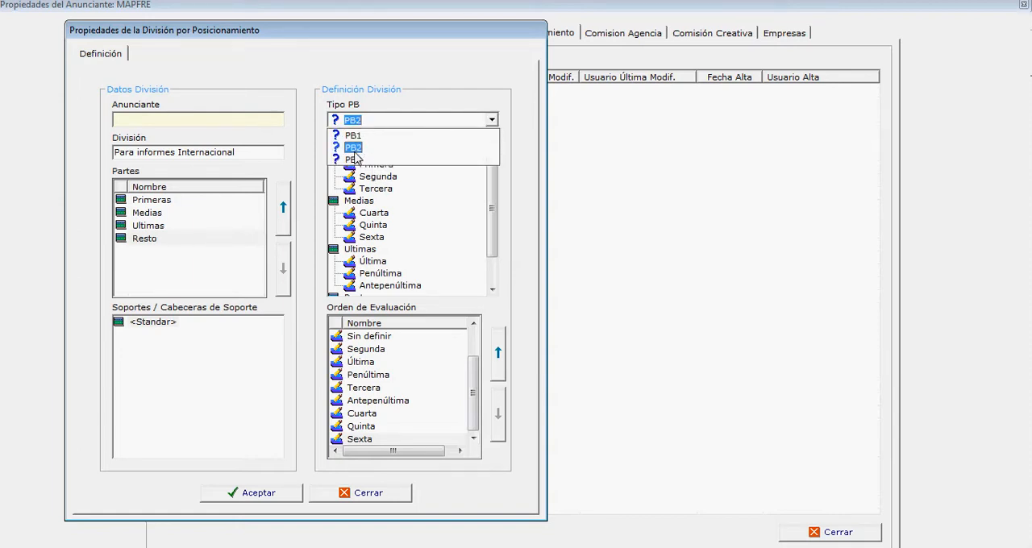
pyautogui.click(355, 152)
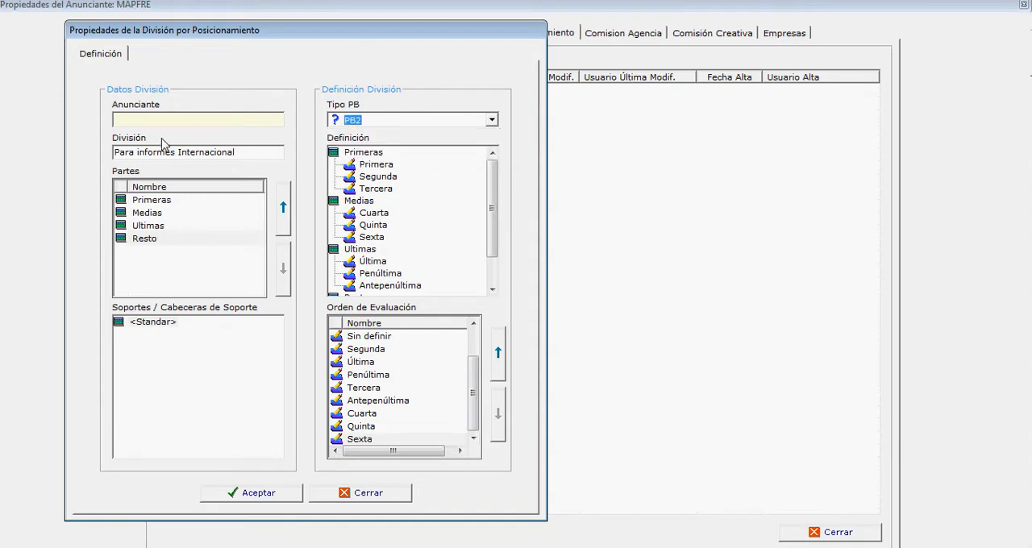
# Step: Rename the division as "Para informes Internacional PB2" and keep PB2 as its PB type
pyautogui.click(243, 152)
pyautogui.write('PB2')
pyautogui.click(492, 120)
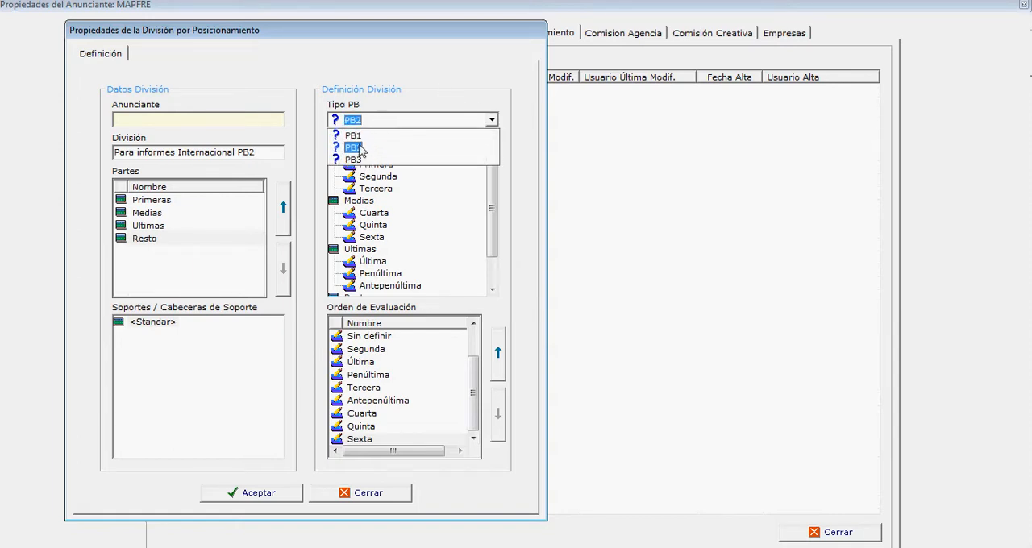
pyautogui.click(358, 149)
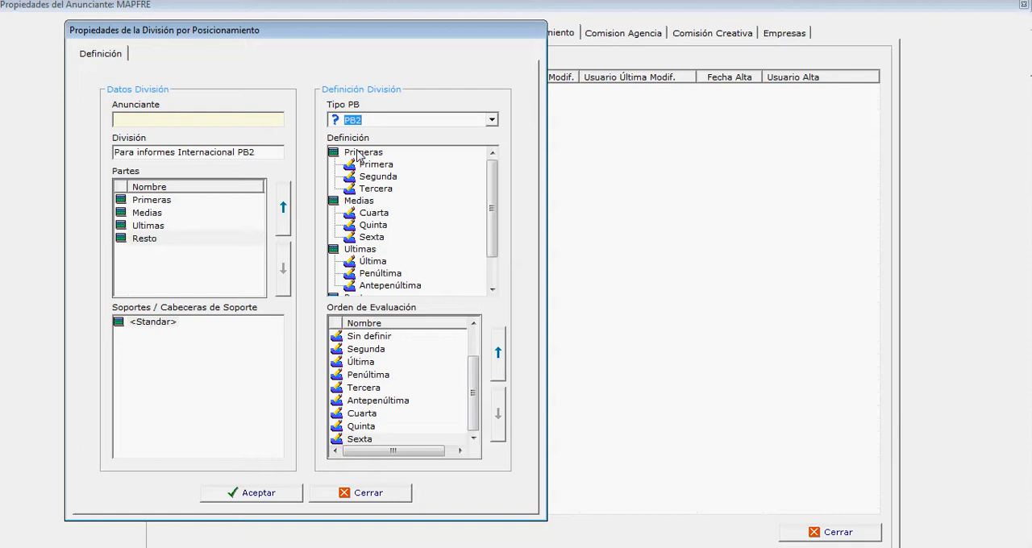
# Step: Review the positions assigned to each part and examine the order in which the positions are evaluated
pyautogui.moveTo(492, 208); pyautogui.dragTo(492, 234)
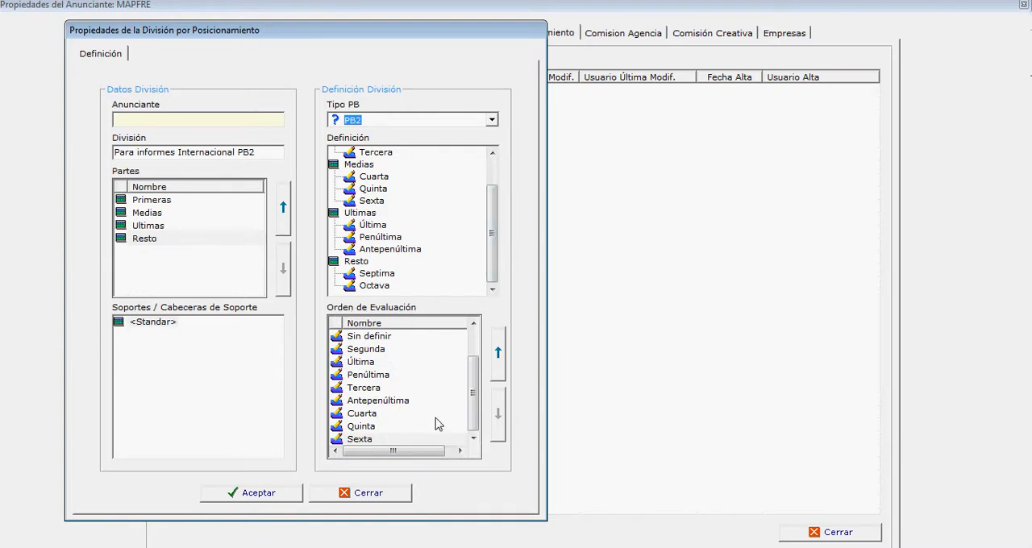
pyautogui.moveTo(476, 377); pyautogui.dragTo(475, 352)
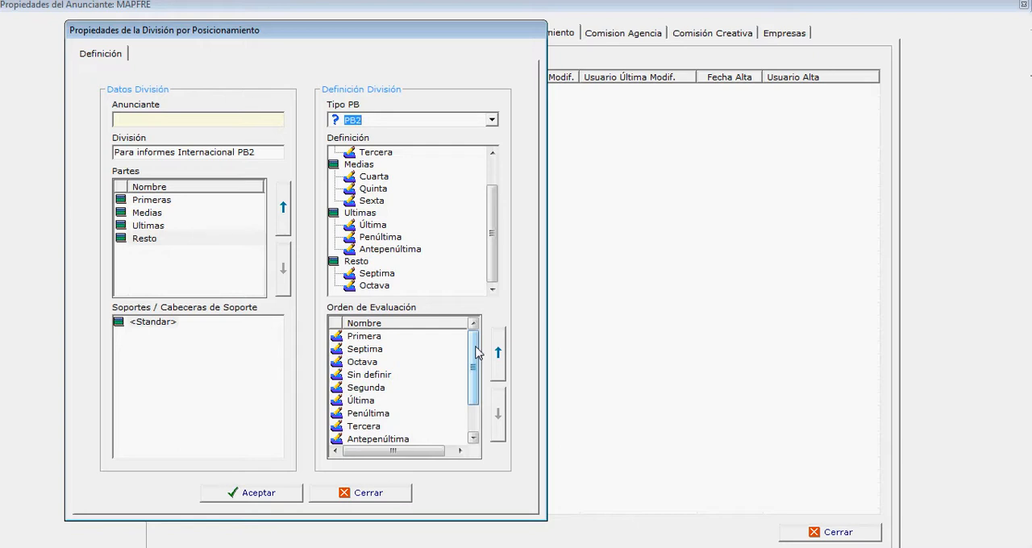
pyautogui.click(377, 339)
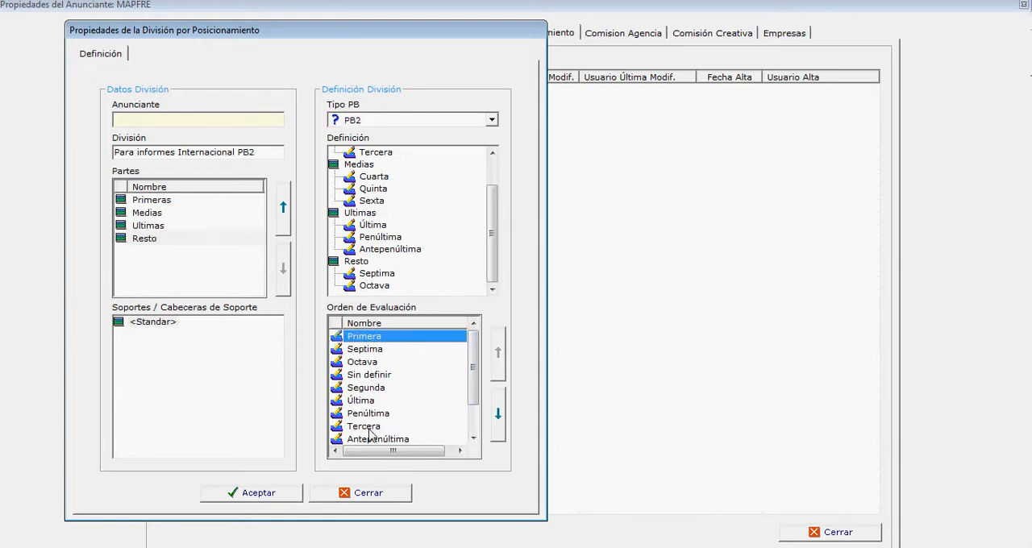
pyautogui.click(376, 352)
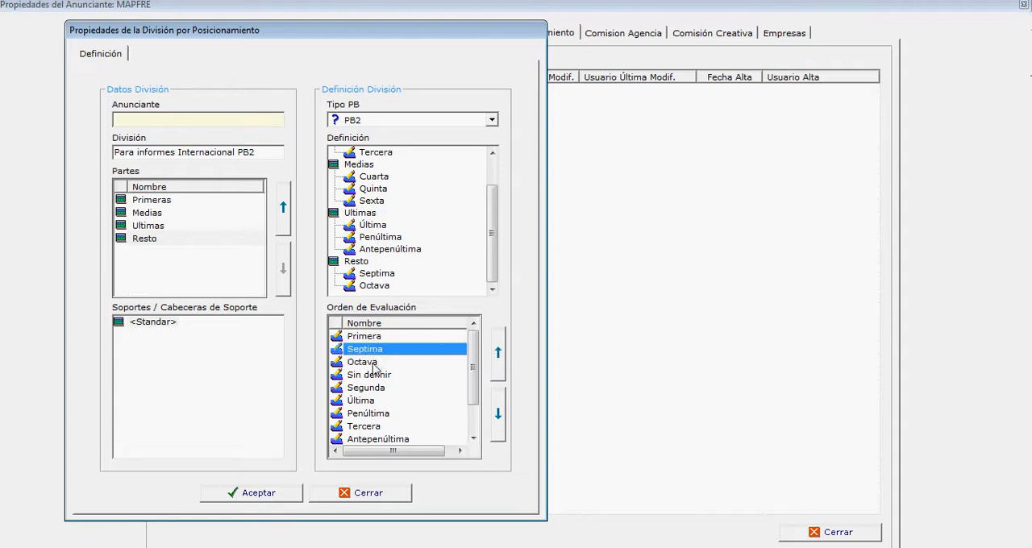
pyautogui.click(374, 364)
pyautogui.click(379, 388)
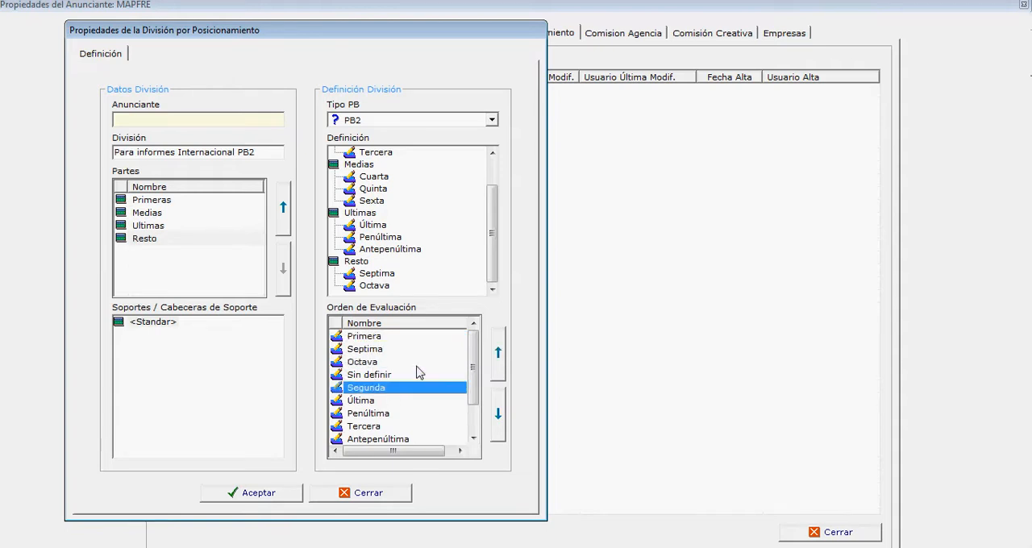
pyautogui.click(377, 403)
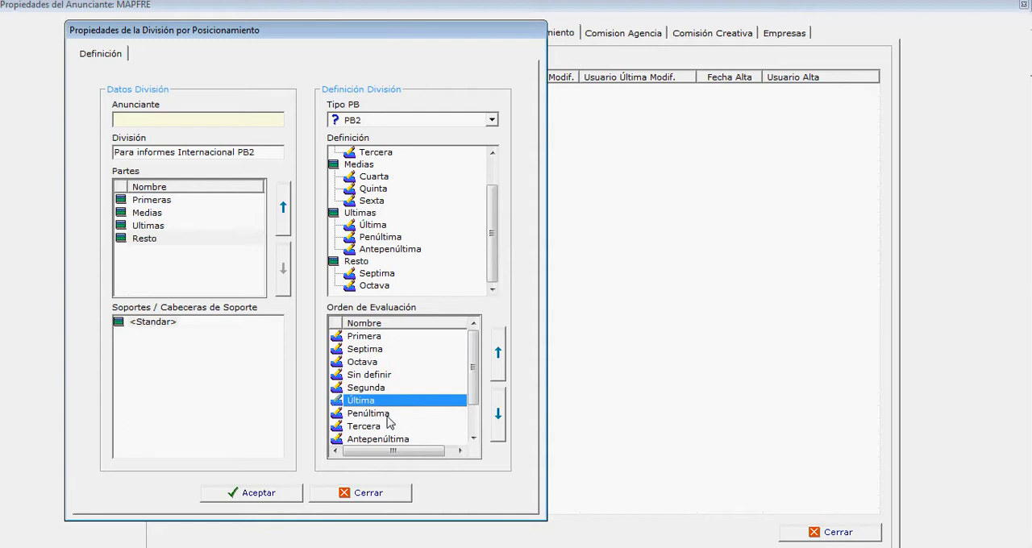
pyautogui.click(389, 416)
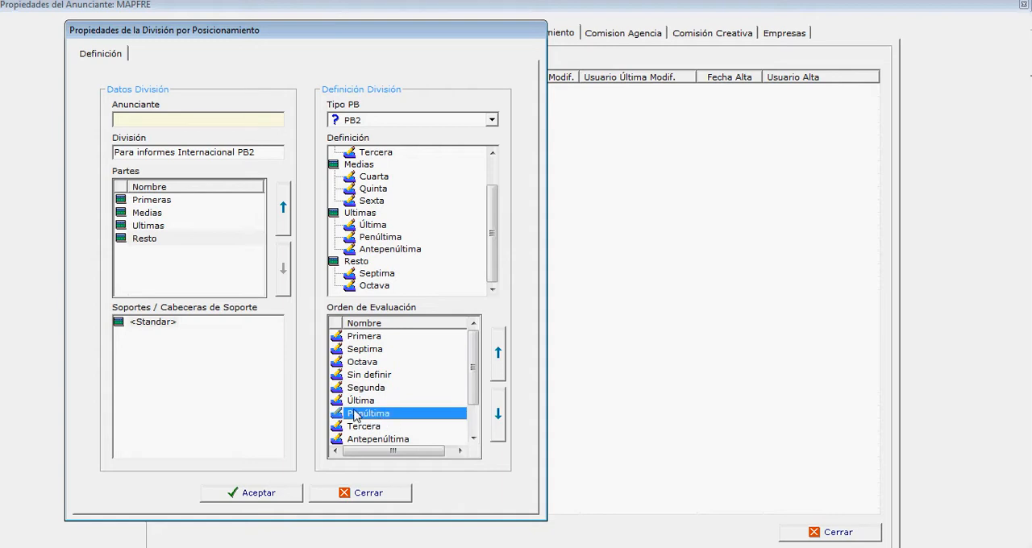
pyautogui.moveTo(473, 384); pyautogui.dragTo(473, 412)
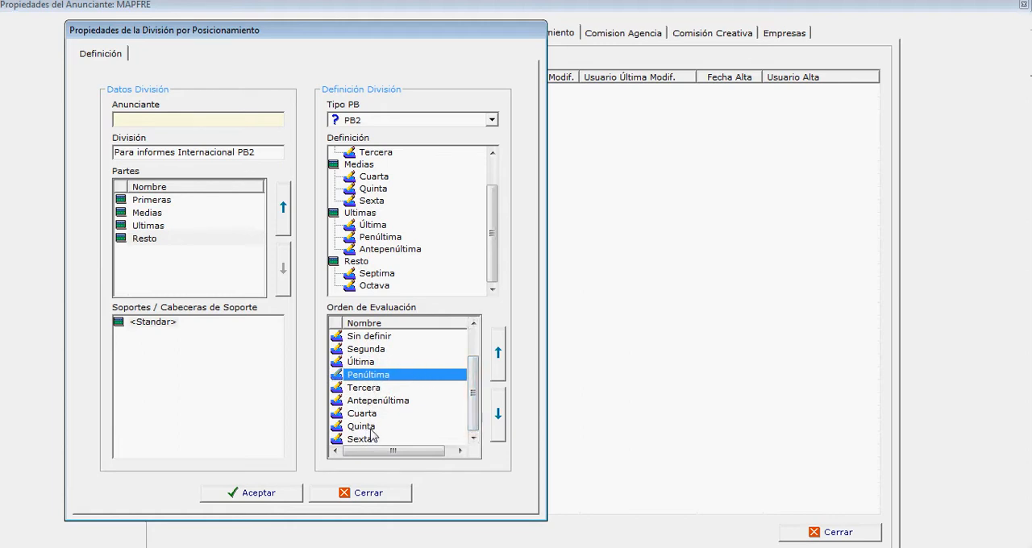
# Step: Move Penúltima above Última and Segunda in the evaluation order and check the resulting sequence
pyautogui.click(366, 352)
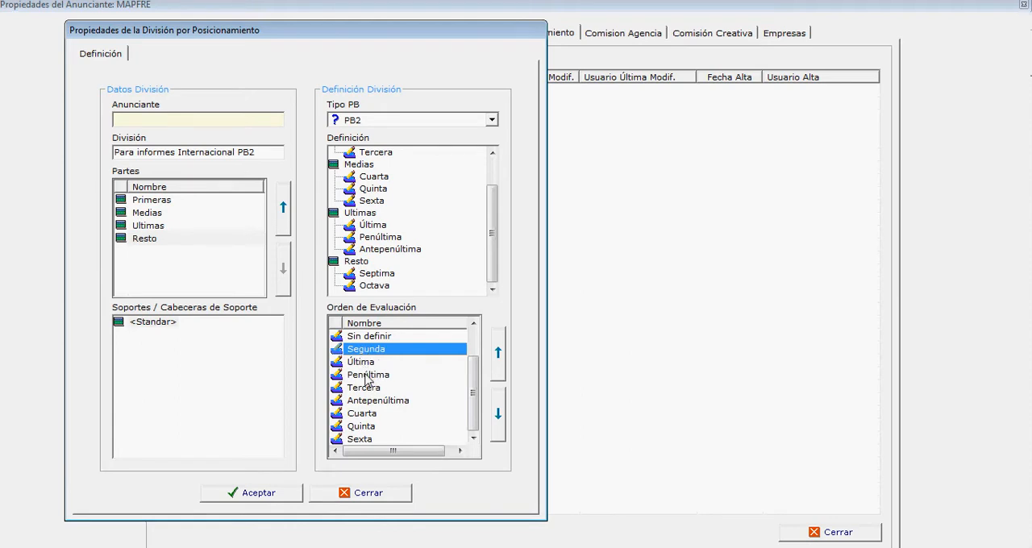
pyautogui.click(368, 375)
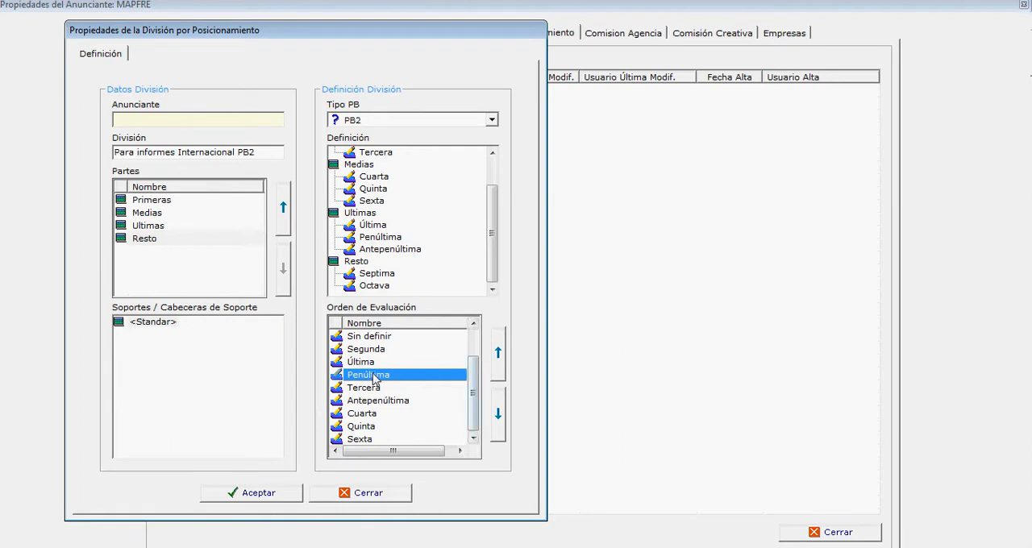
pyautogui.click(497, 352)
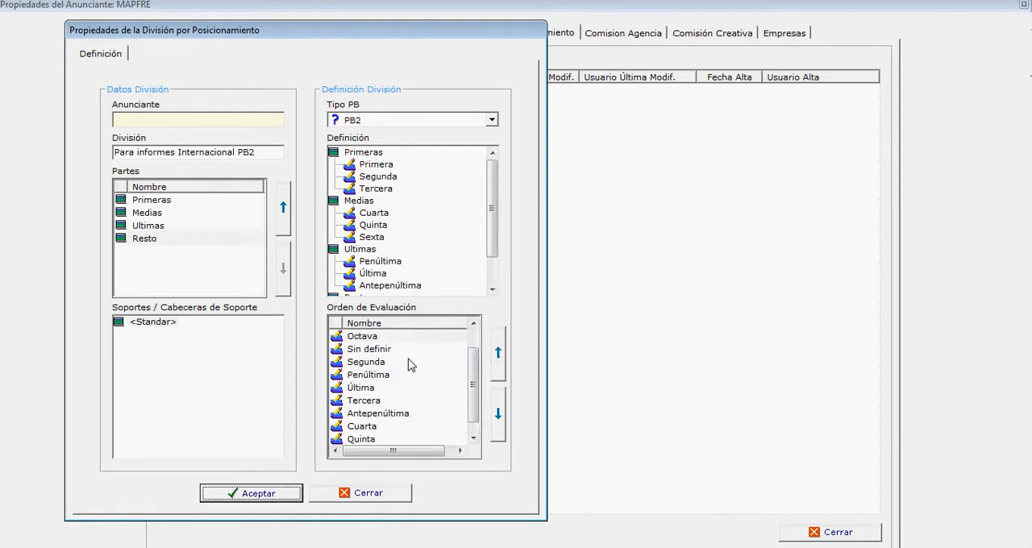
pyautogui.click(380, 376)
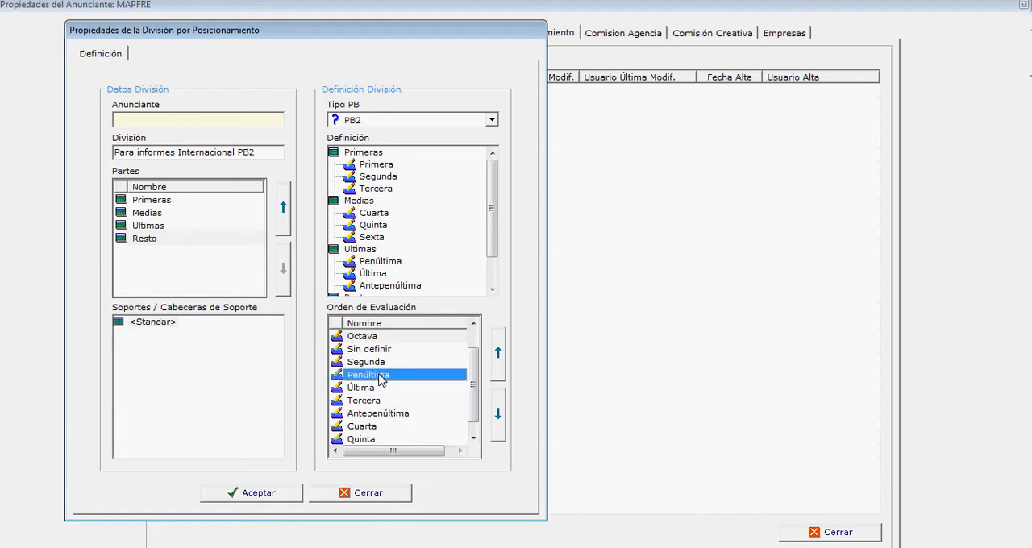
pyautogui.click(497, 353)
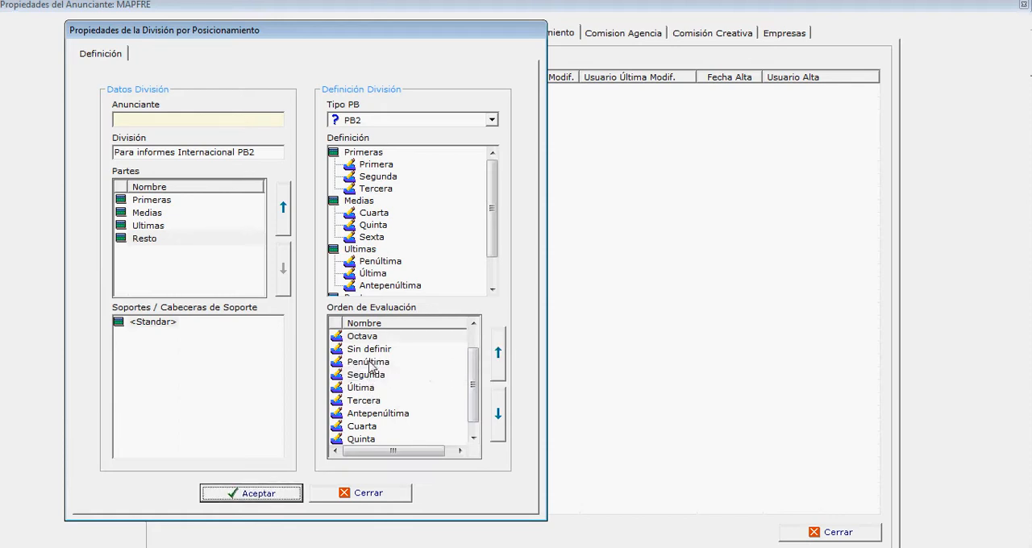
pyautogui.click(369, 364)
pyautogui.click(376, 376)
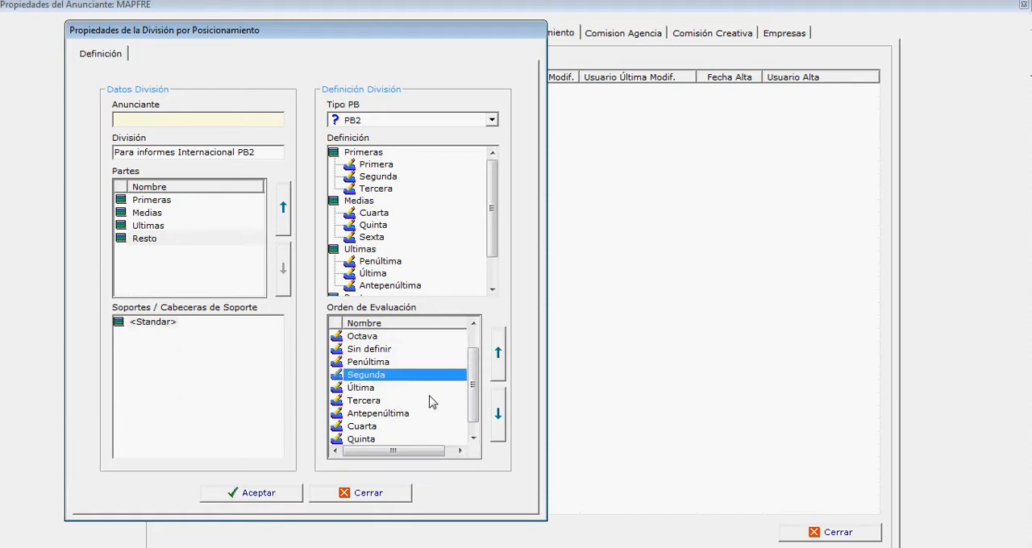
pyautogui.click(382, 364)
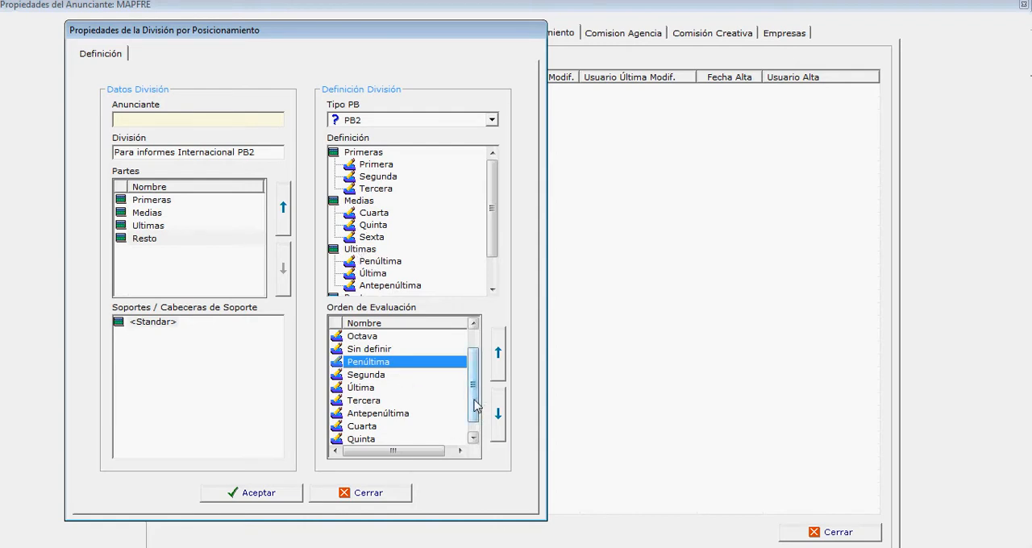
pyautogui.moveTo(476, 404); pyautogui.dragTo(474, 335)
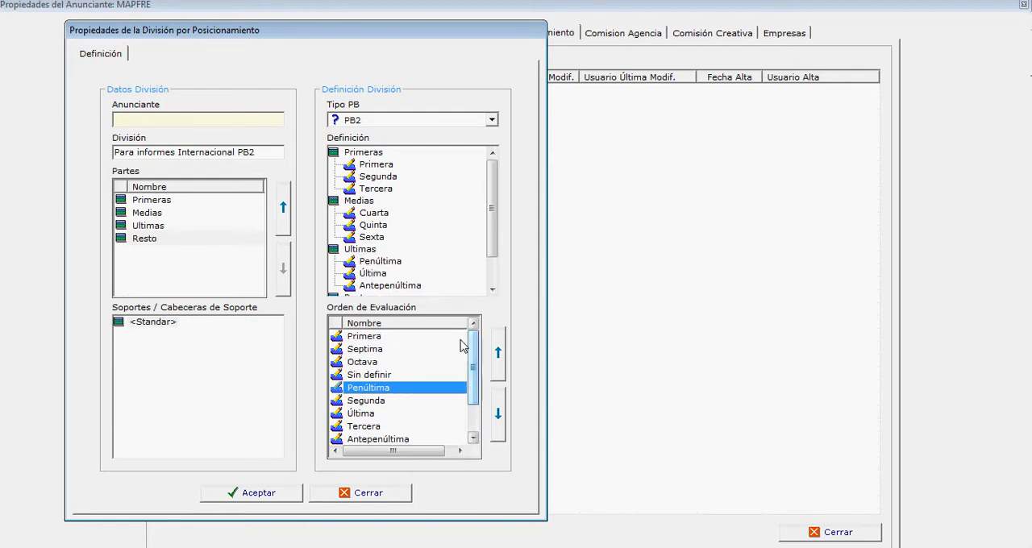
# Step: Add the CUATRO support to the division so it has its own definition alongside the standard one
pyautogui.click(153, 323)
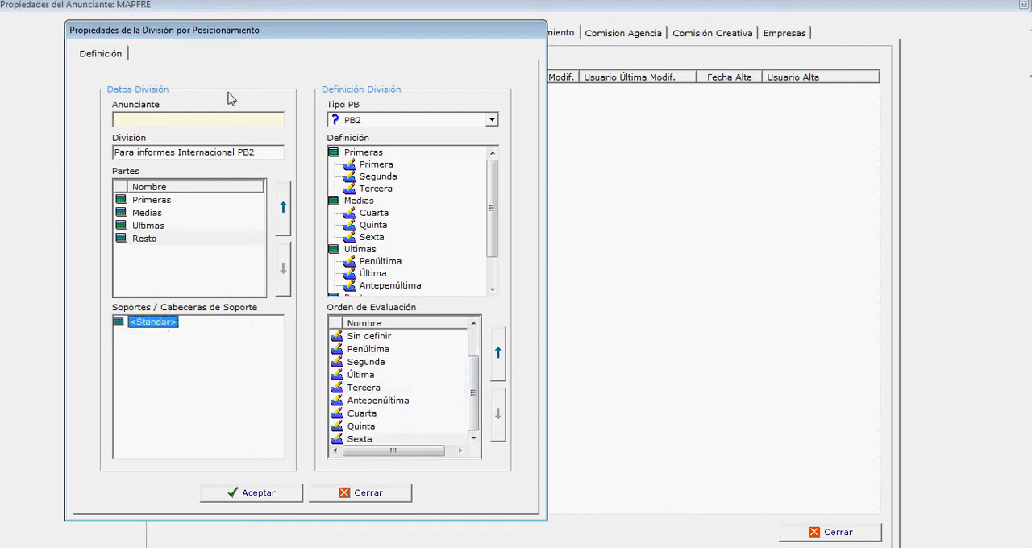
pyautogui.rightClick(160, 324)
pyautogui.click(234, 330)
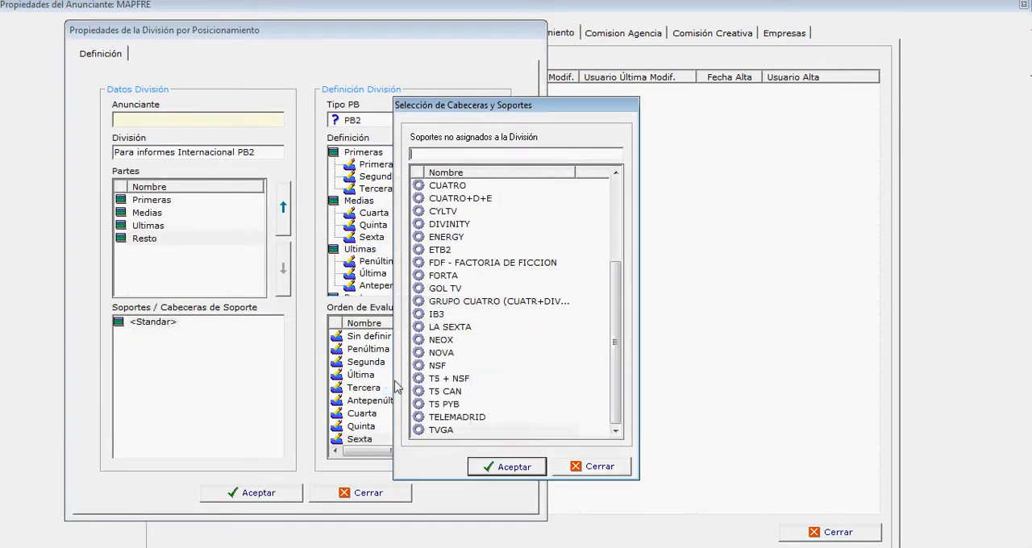
pyautogui.click(458, 187)
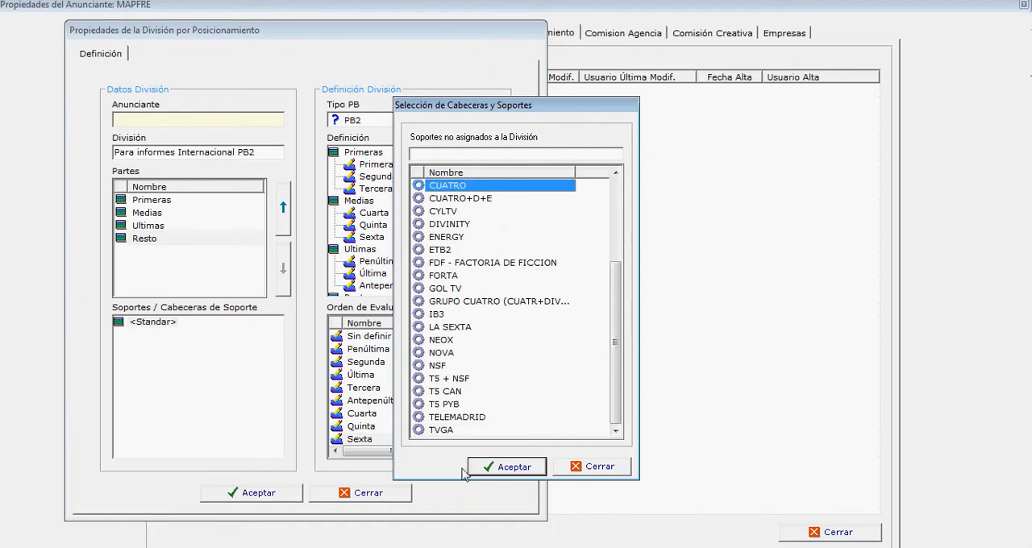
pyautogui.click(529, 468)
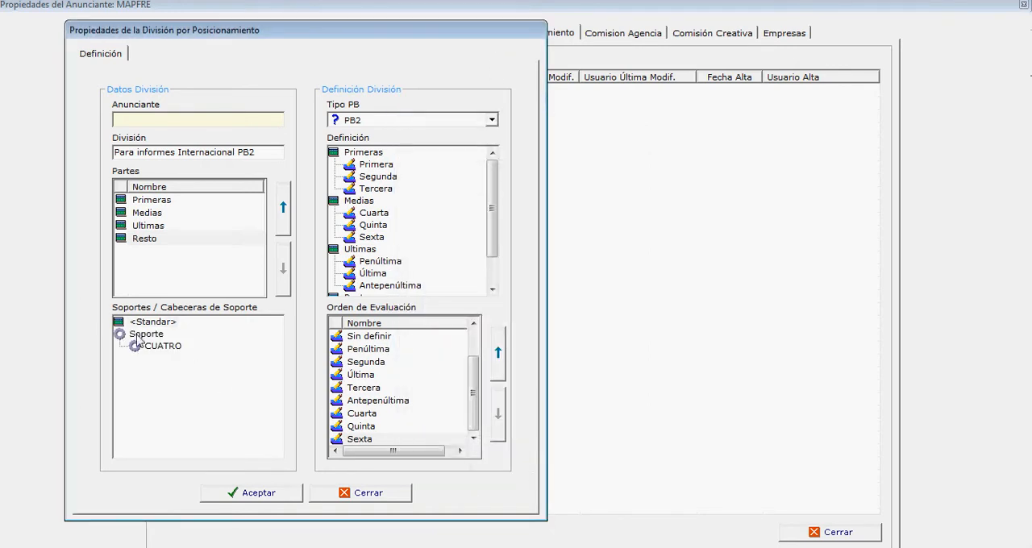
# Step: In the definition for CUATRO, move the Antepenúltima position from the Ultimas part to the Medias part
pyautogui.click(159, 349)
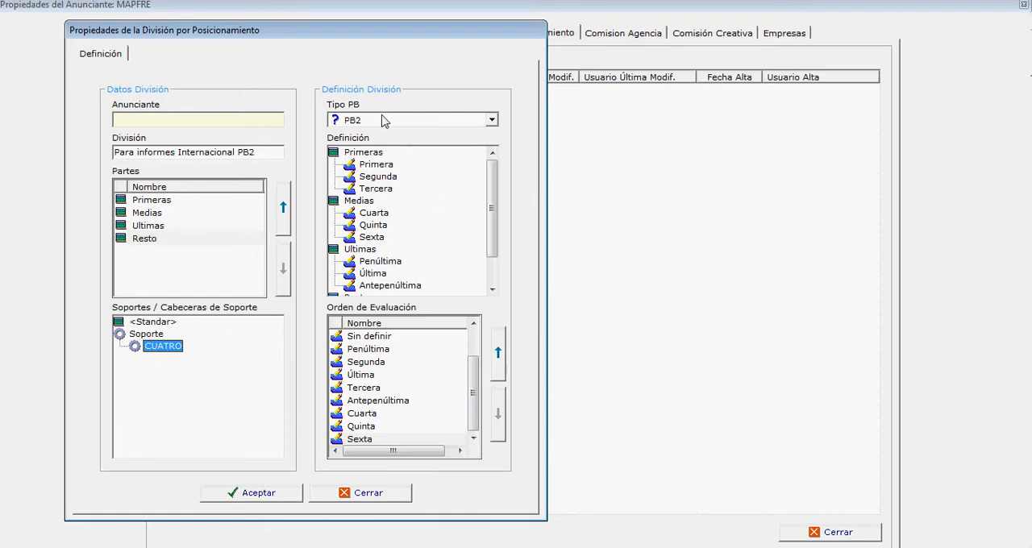
pyautogui.click(145, 321)
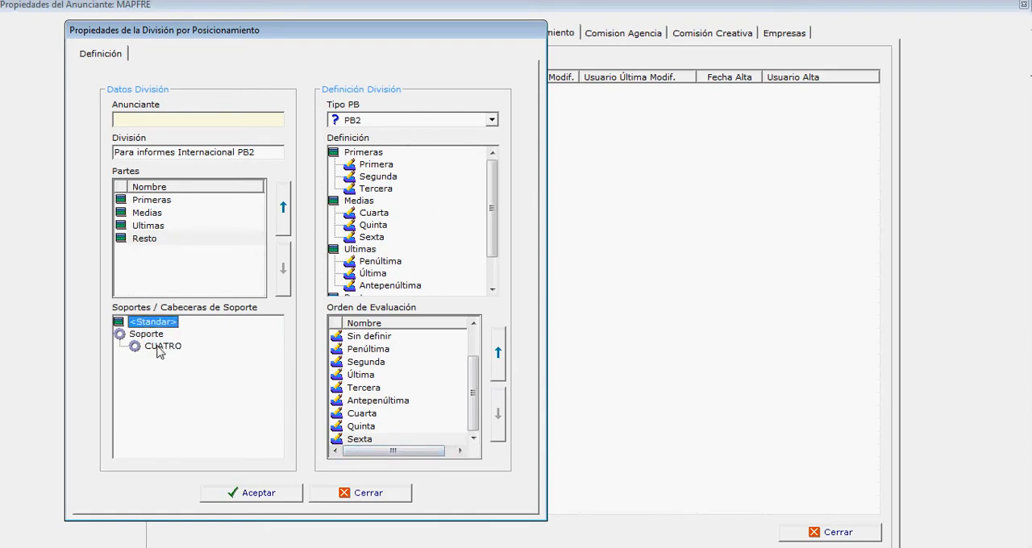
pyautogui.click(159, 349)
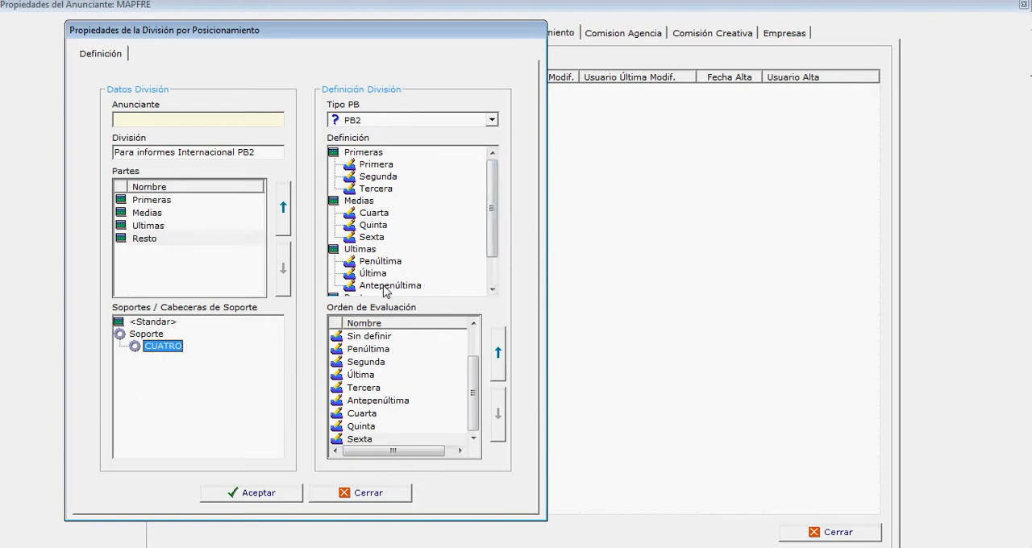
pyautogui.click(385, 289)
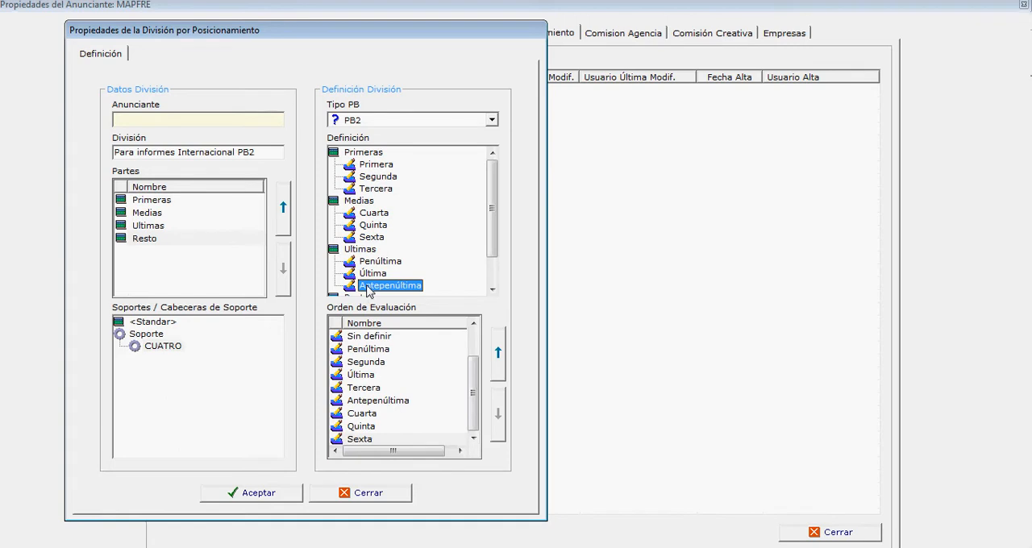
pyautogui.rightClick(385, 288)
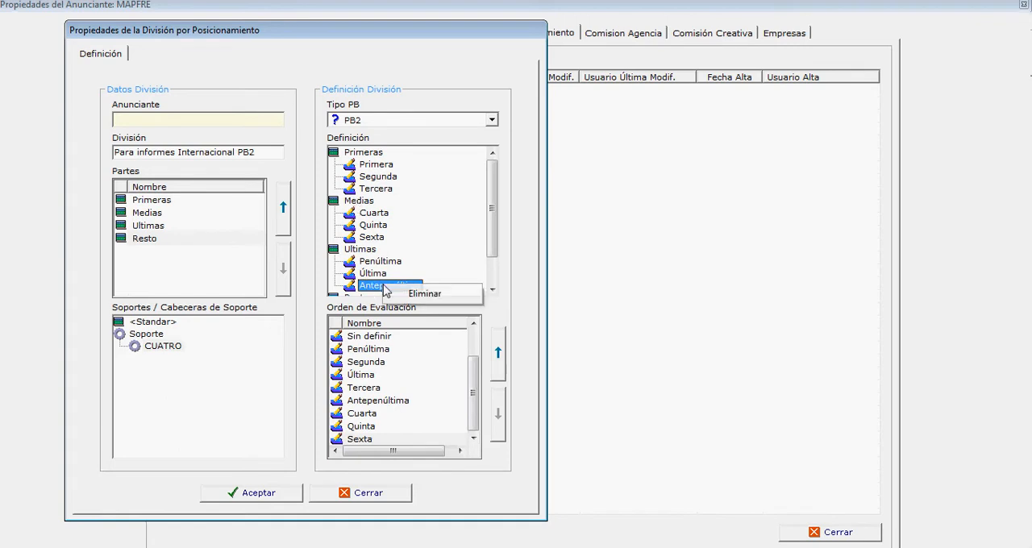
pyautogui.click(431, 296)
pyautogui.rightClick(360, 205)
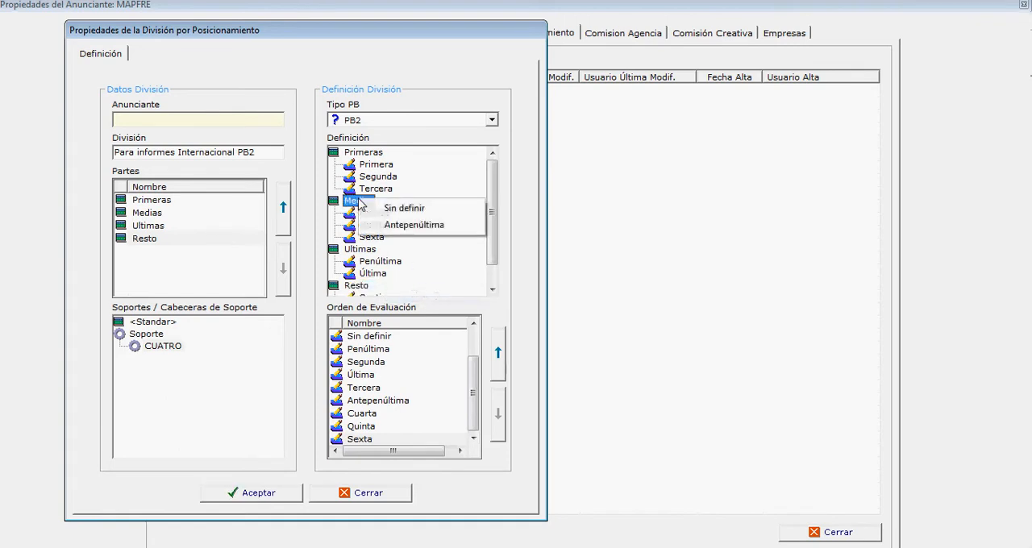
pyautogui.click(411, 225)
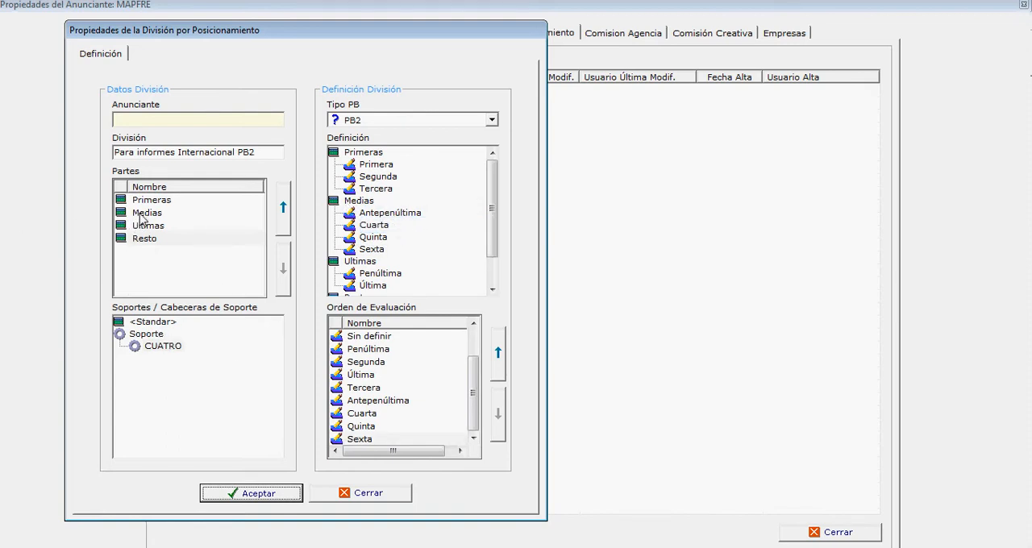
# Step: Compare the standard and CUATRO definitions, review the evaluation order, and save the division
pyautogui.click(150, 324)
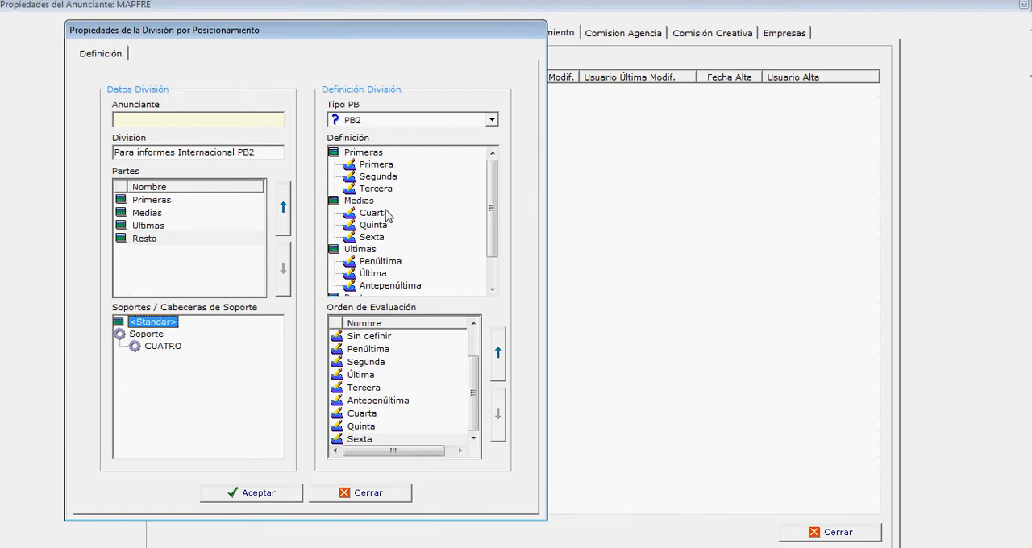
pyautogui.click(170, 346)
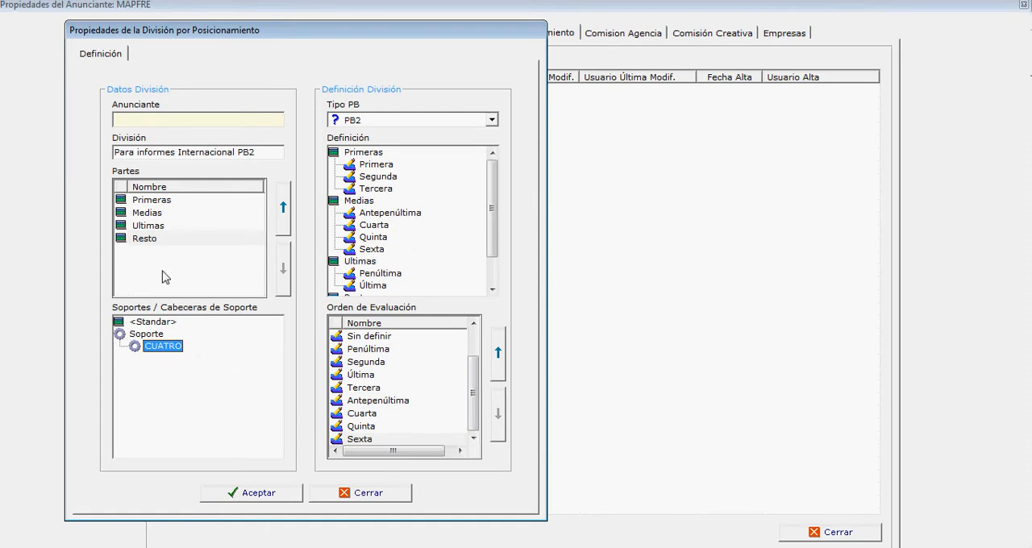
pyautogui.click(152, 214)
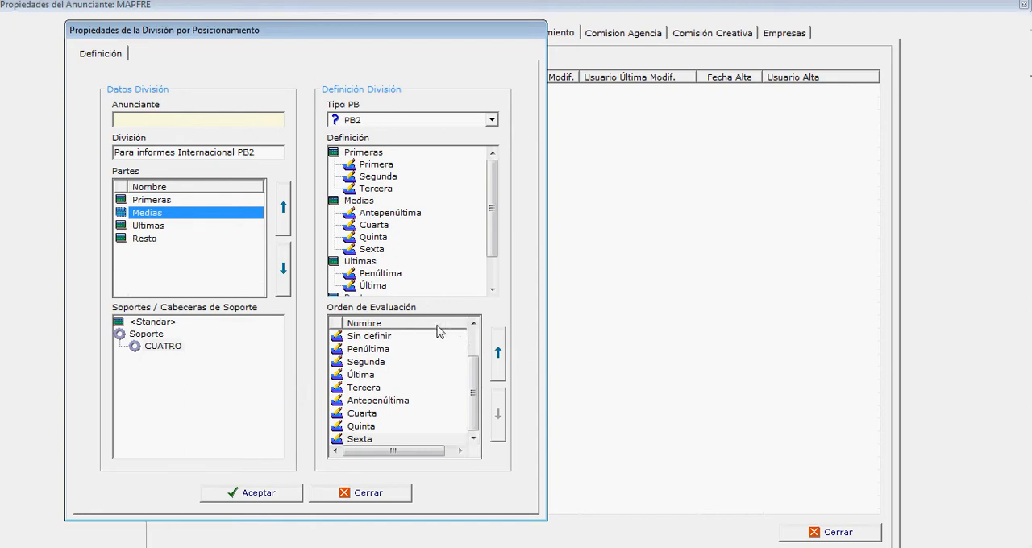
pyautogui.click(369, 349)
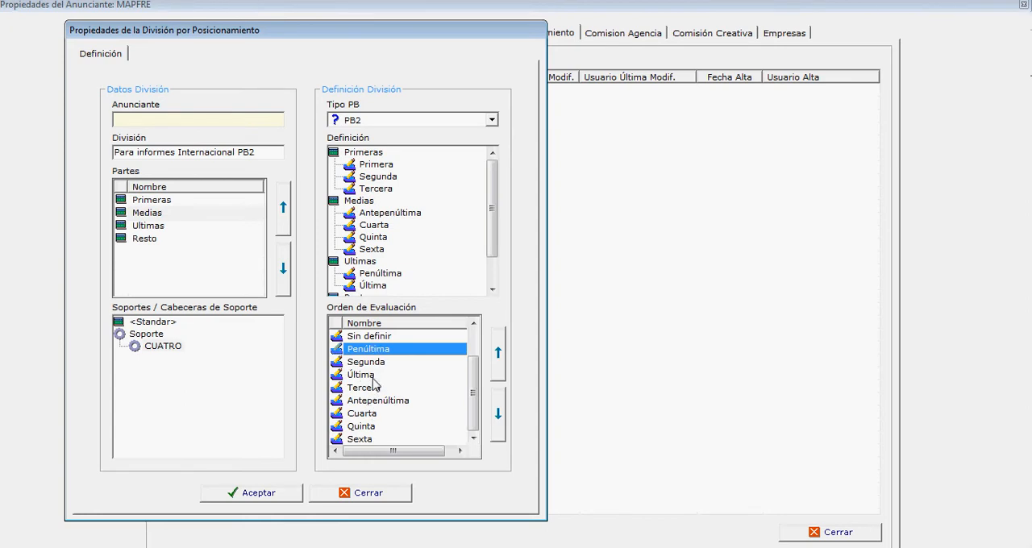
pyautogui.moveTo(478, 389); pyautogui.dragTo(475, 361)
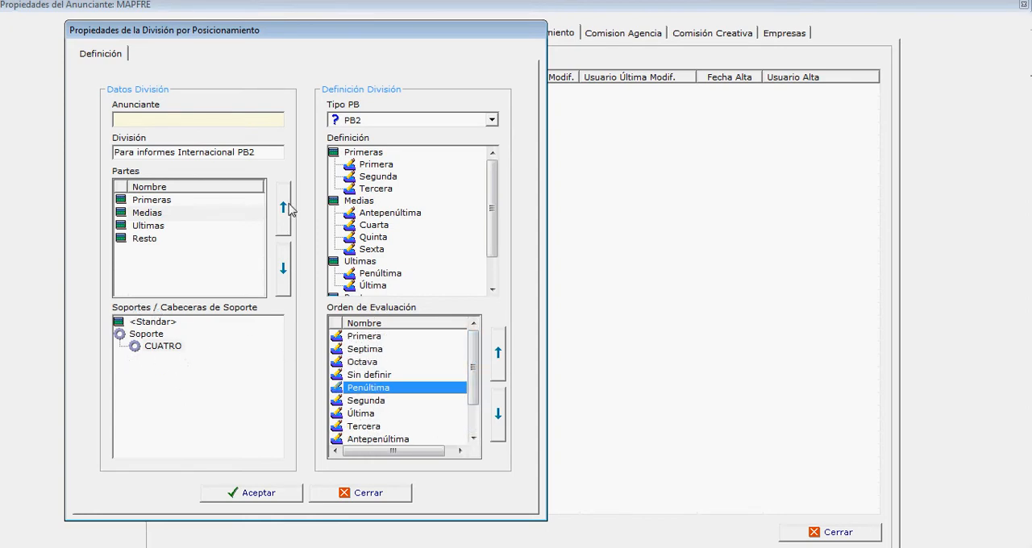
pyautogui.click(265, 493)
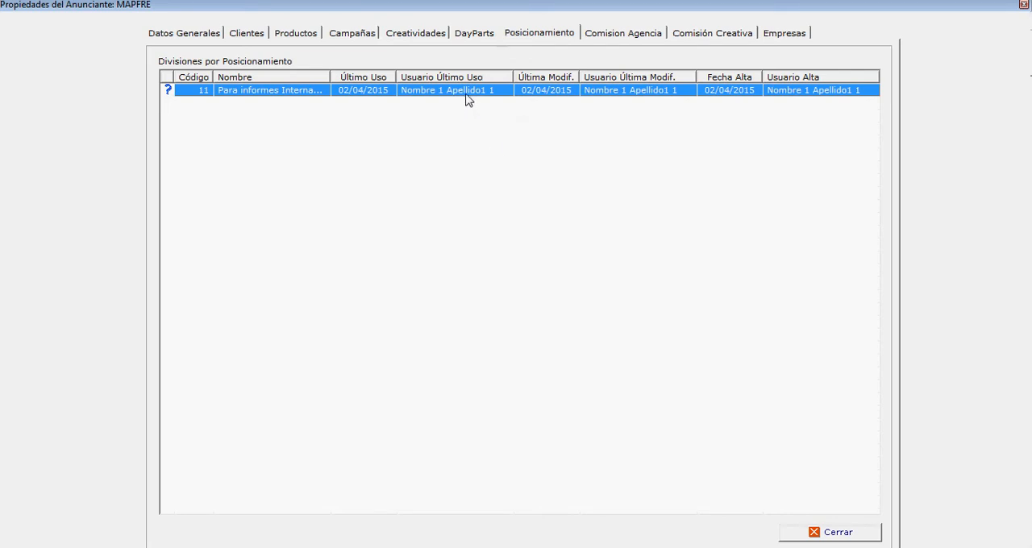
pyautogui.rightClick(420, 91)
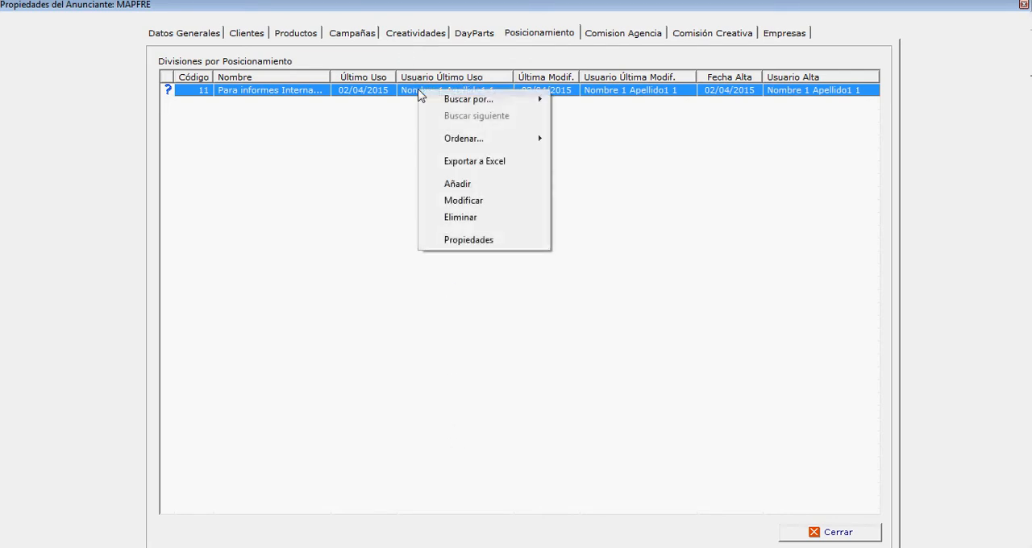
pyautogui.click(465, 184)
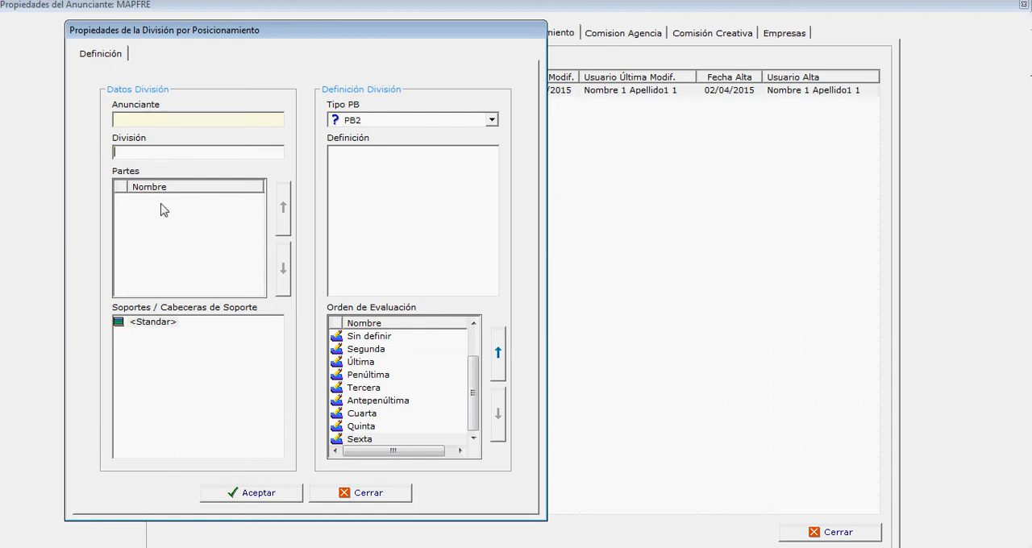
pyautogui.click(352, 495)
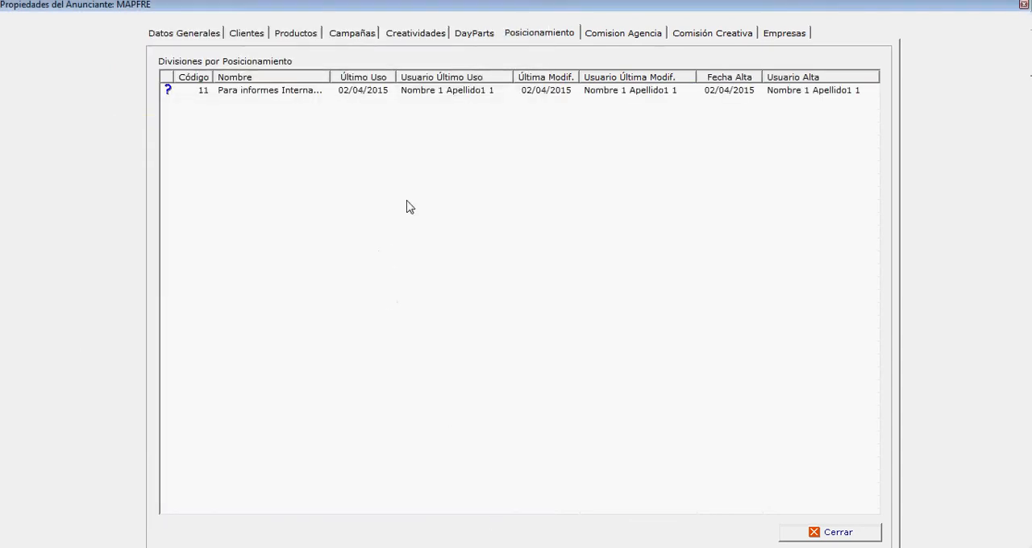